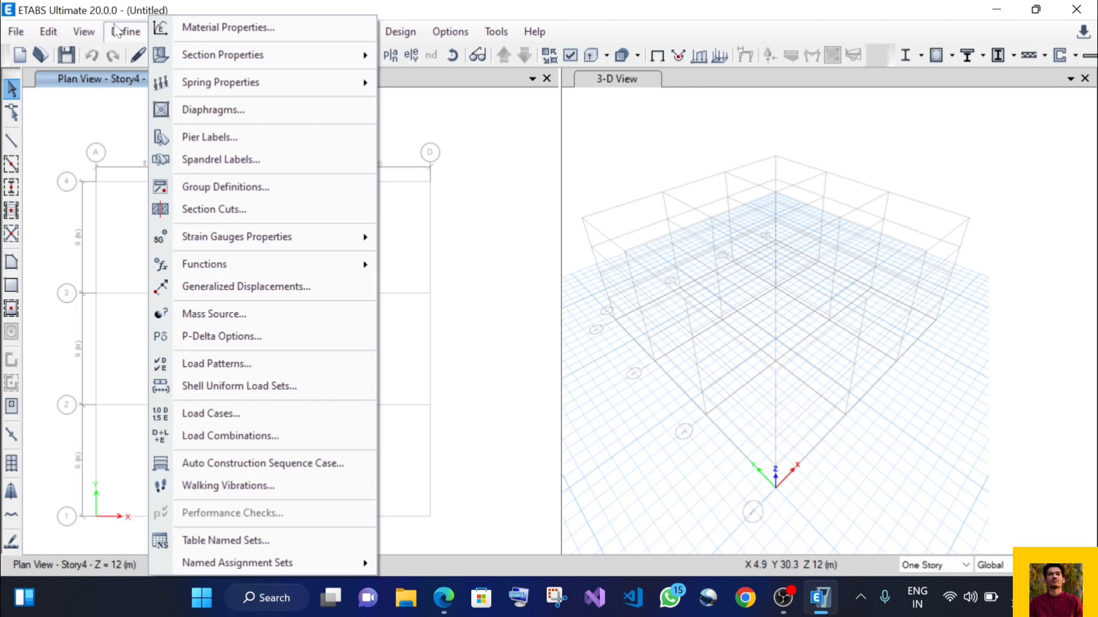
Add a new material for region India with type Concrete, Indian standard and grade M30.
click(147, 27)
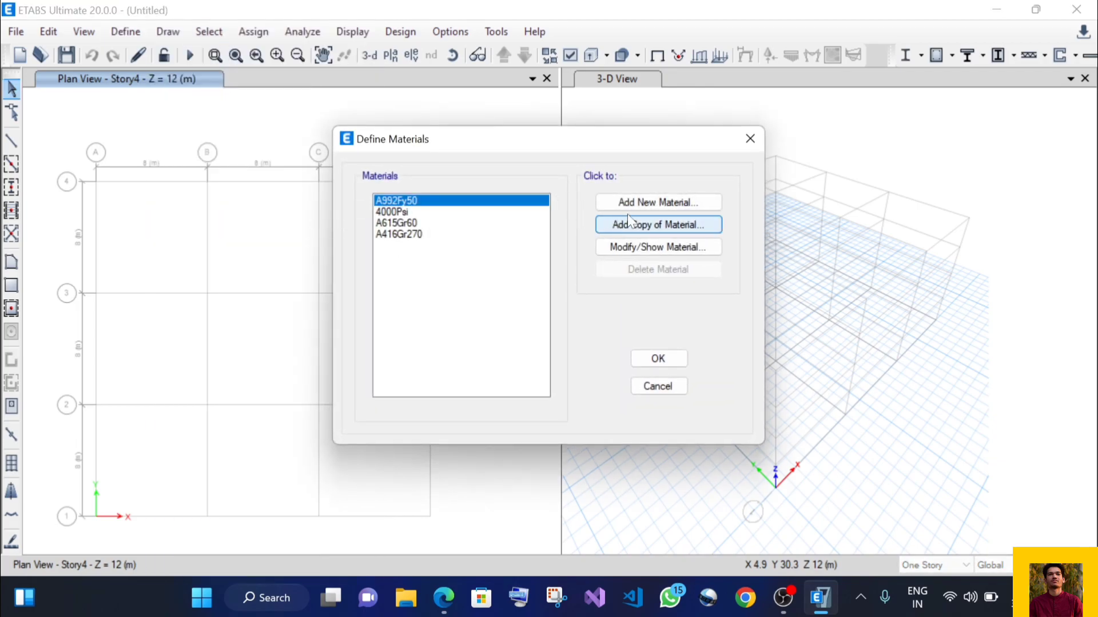
click(643, 203)
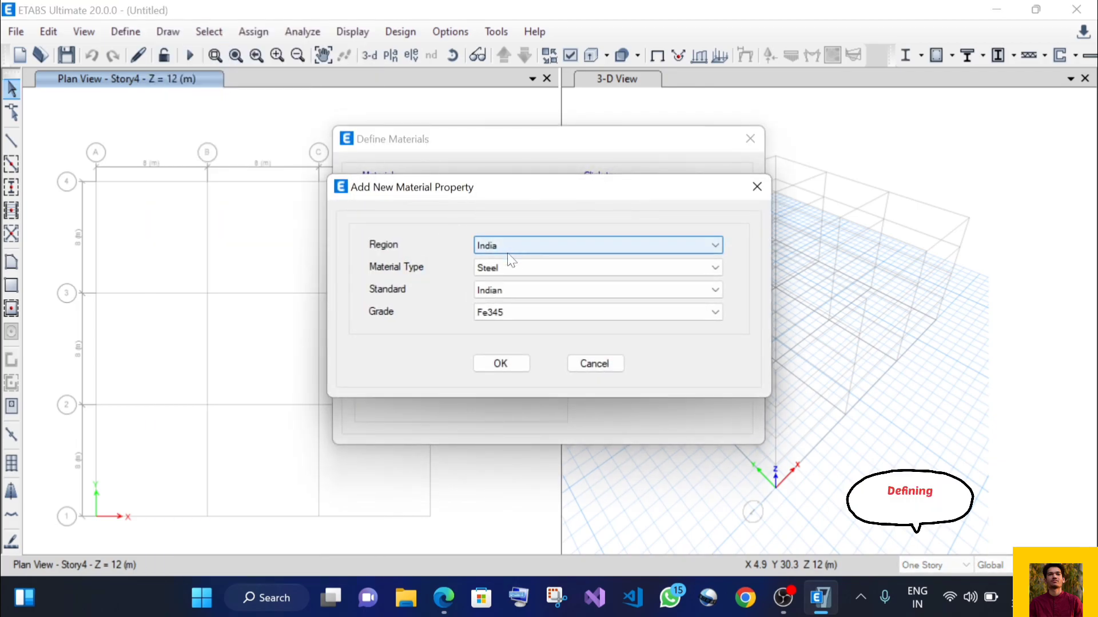
click(502, 267)
click(490, 286)
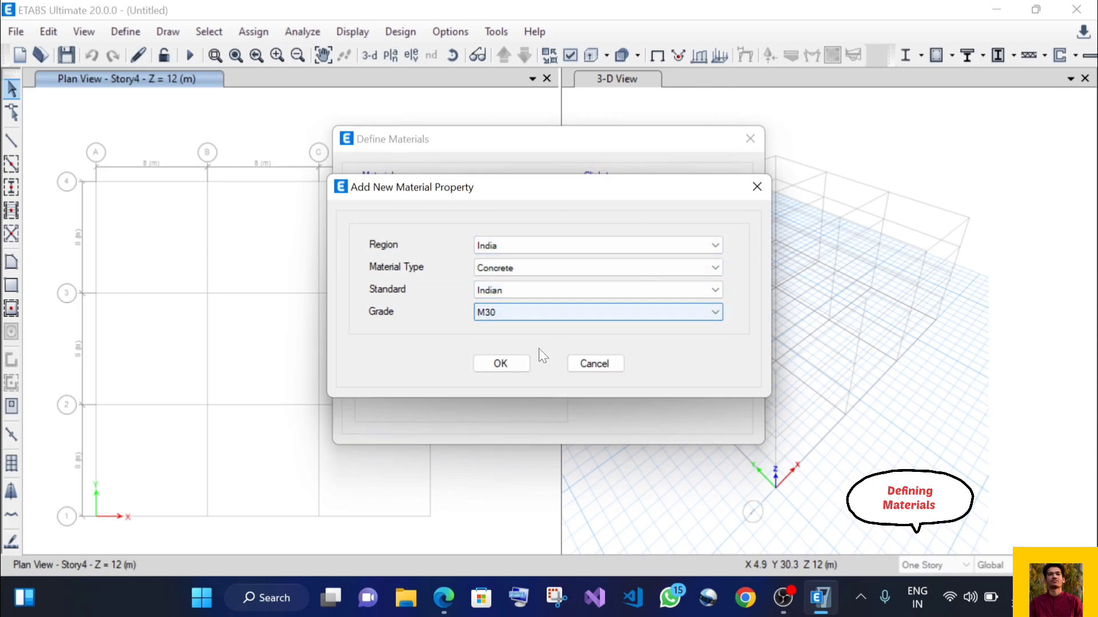
click(525, 364)
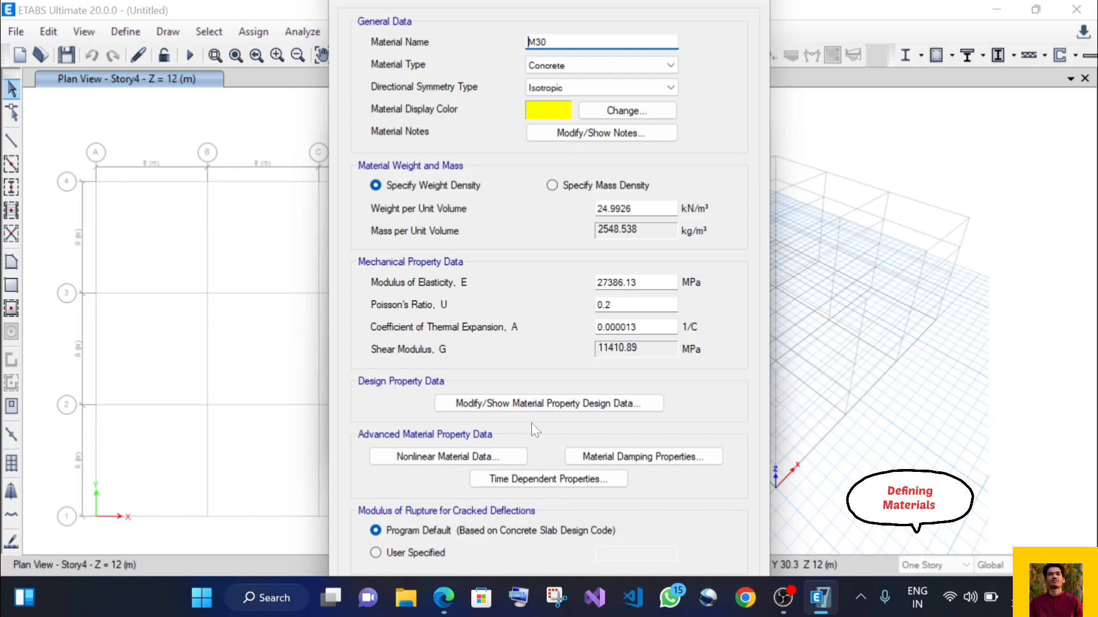
Review the design property data of the M30 concrete and accept the material.
click(525, 404)
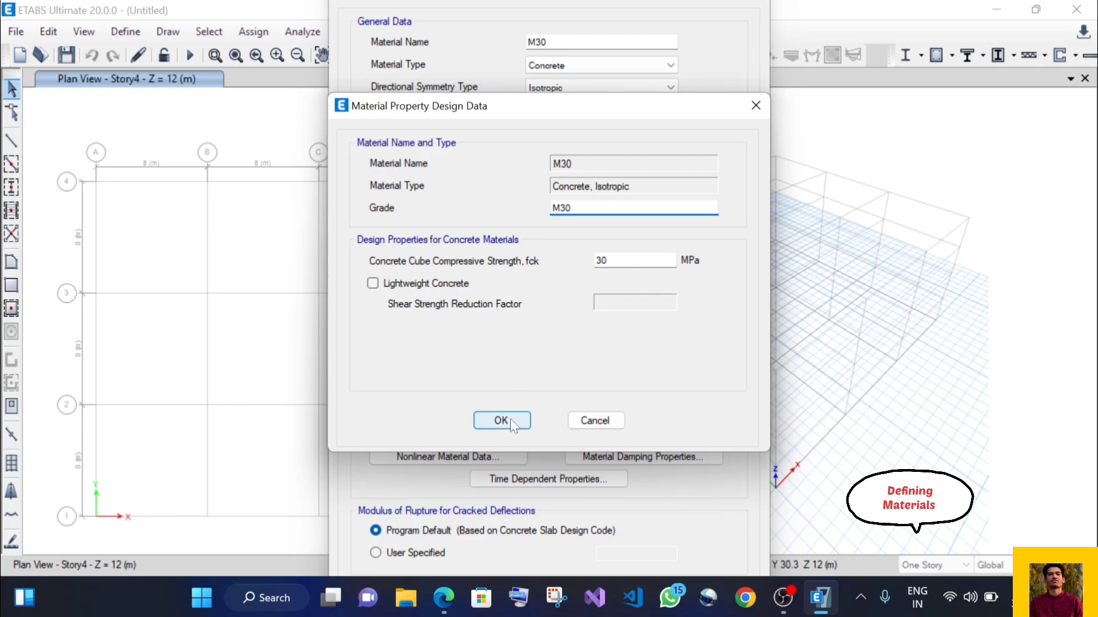
click(500, 421)
click(537, 405)
click(595, 418)
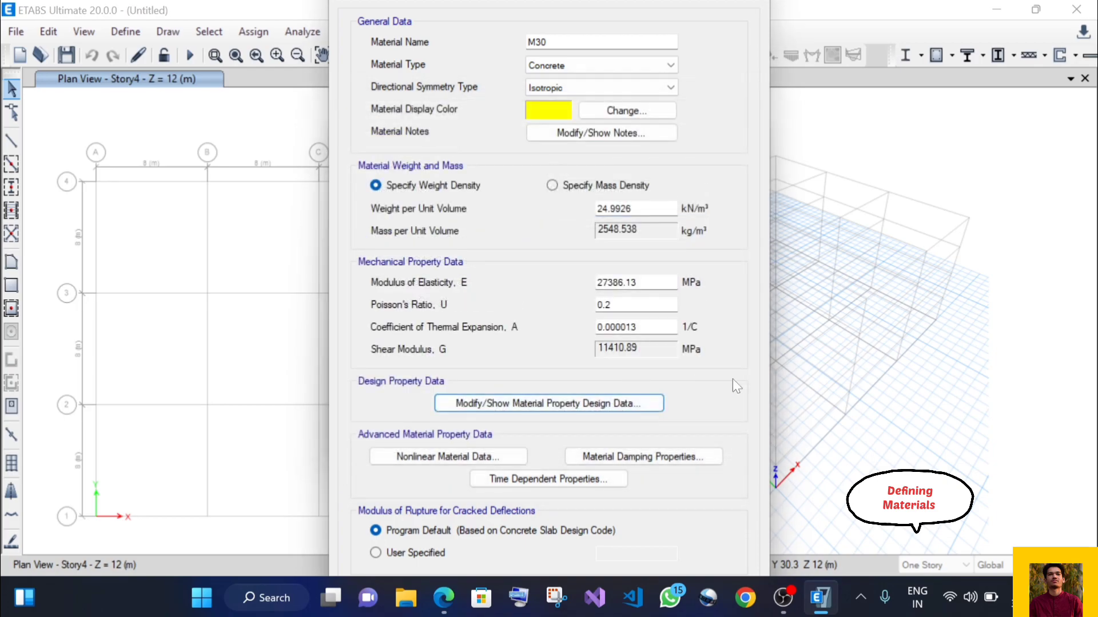
click(592, 420)
key(Return)
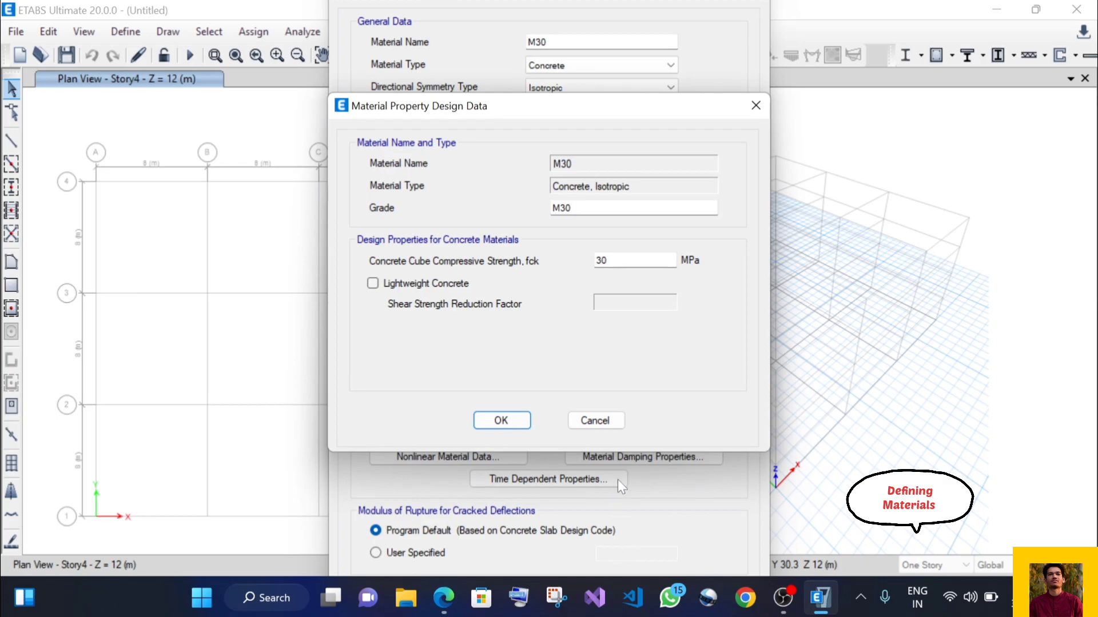
key(Return)
key(Return)
Add a new Indian-standard rebar material of grade HYSD Grade 500.
click(643, 208)
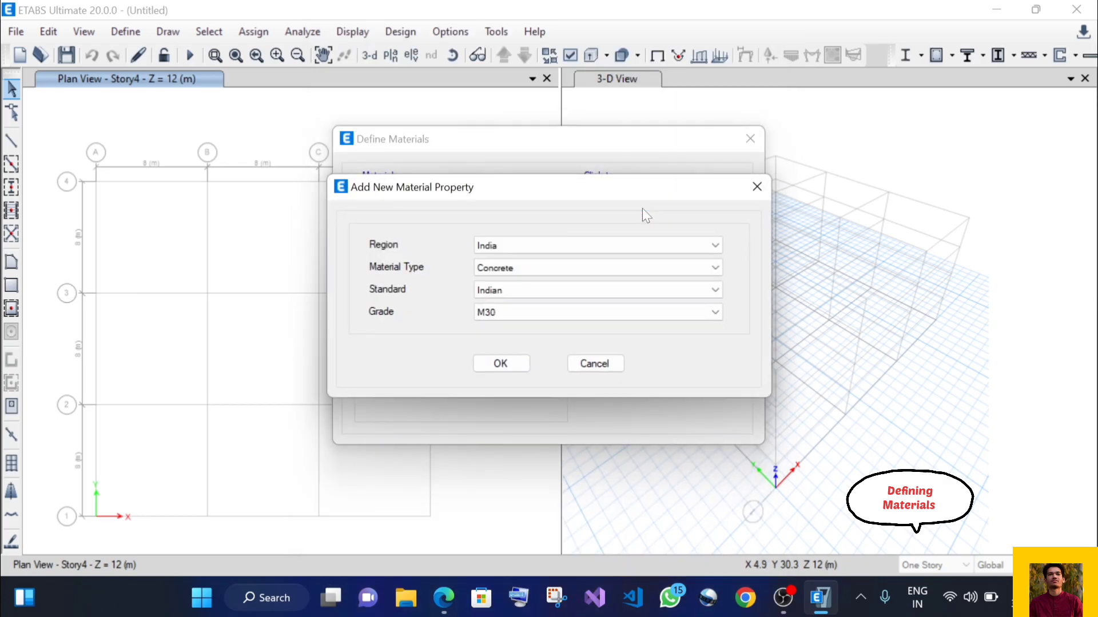
click(496, 268)
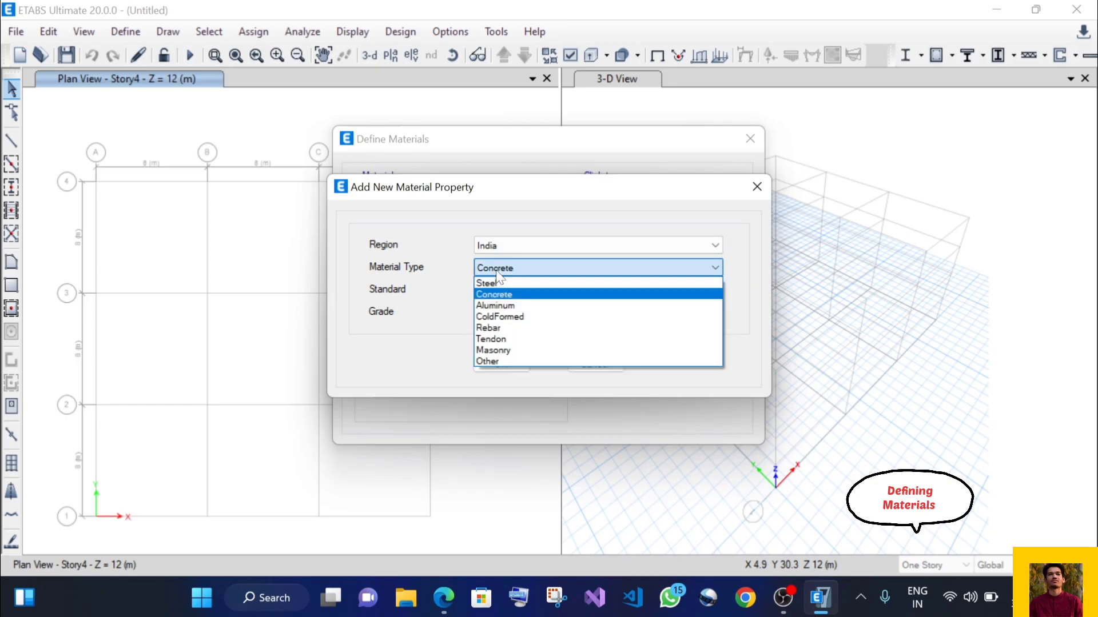
click(495, 326)
click(500, 315)
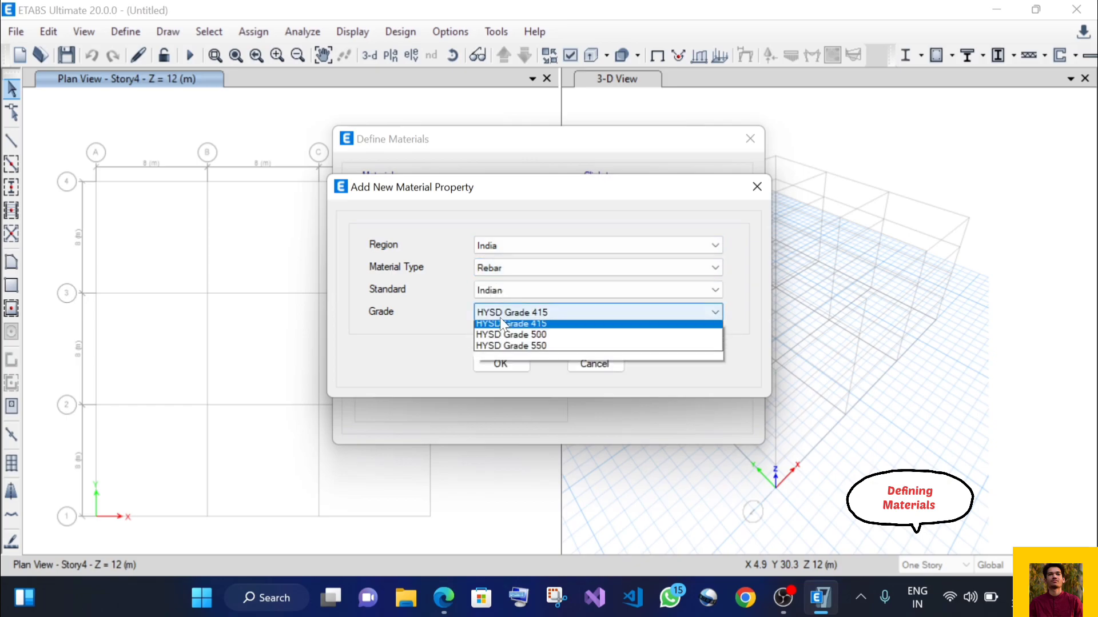
click(514, 349)
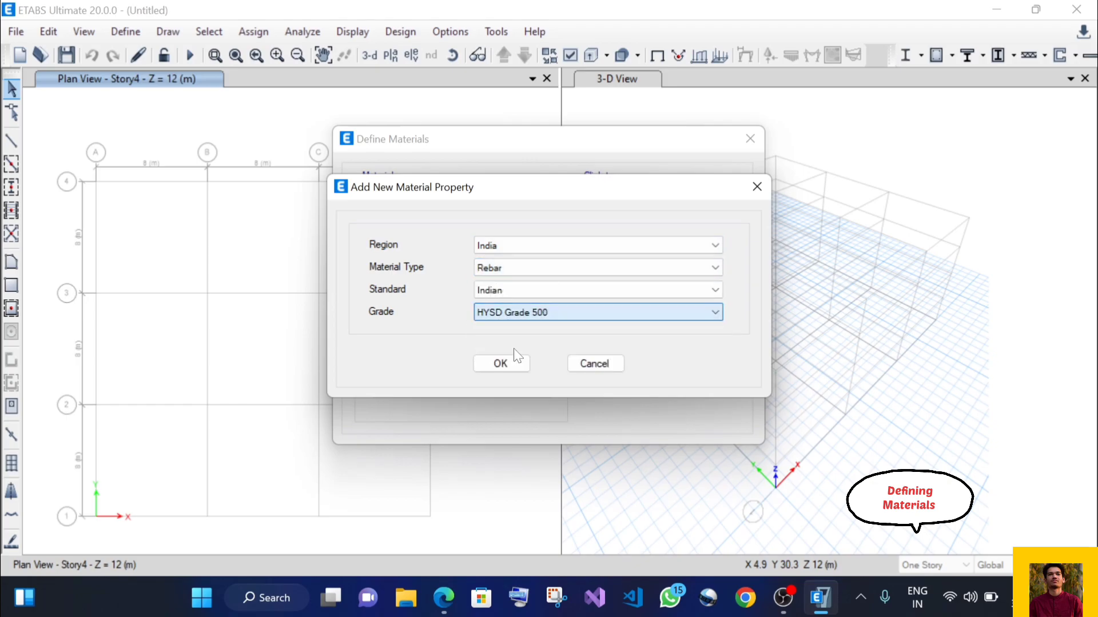
click(519, 364)
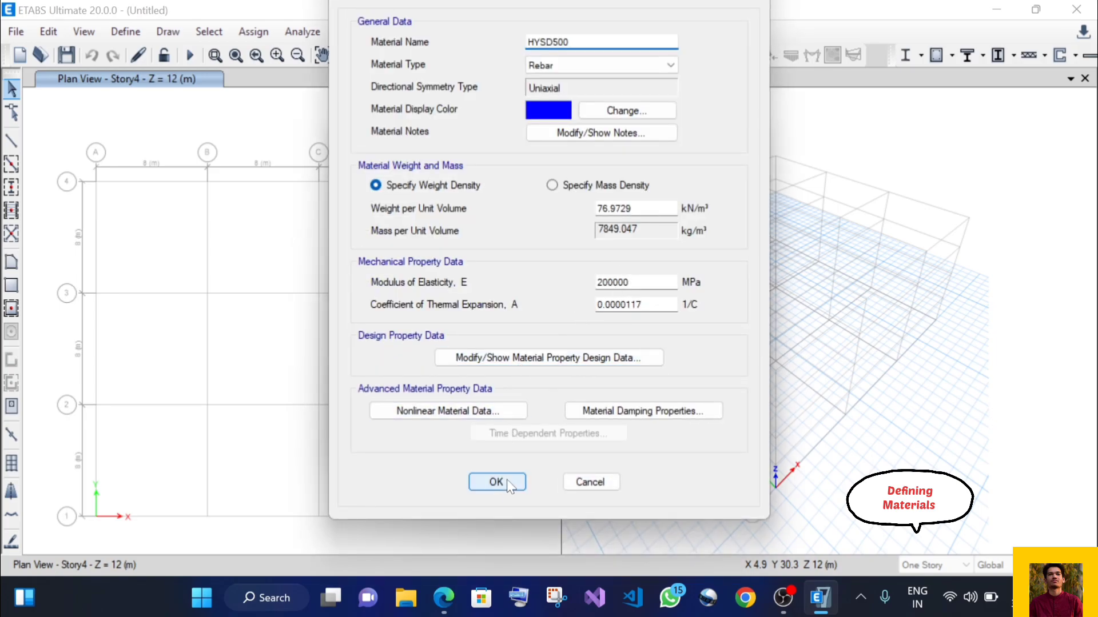
Review the HYSD500 rebar's design property data and accept the material definitions.
click(529, 356)
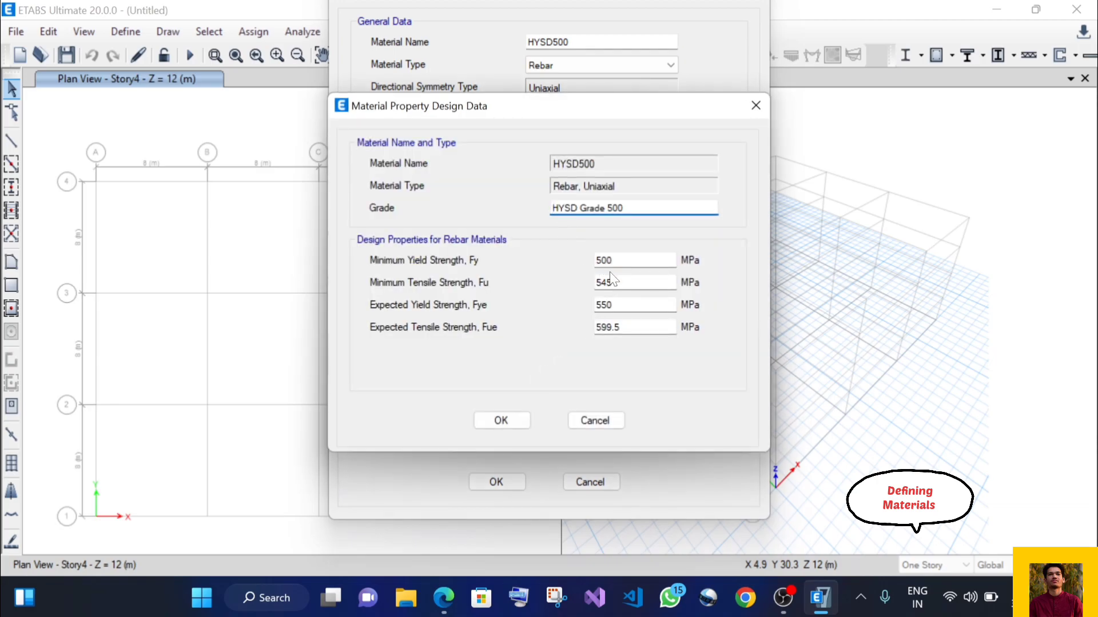
click(523, 420)
click(503, 482)
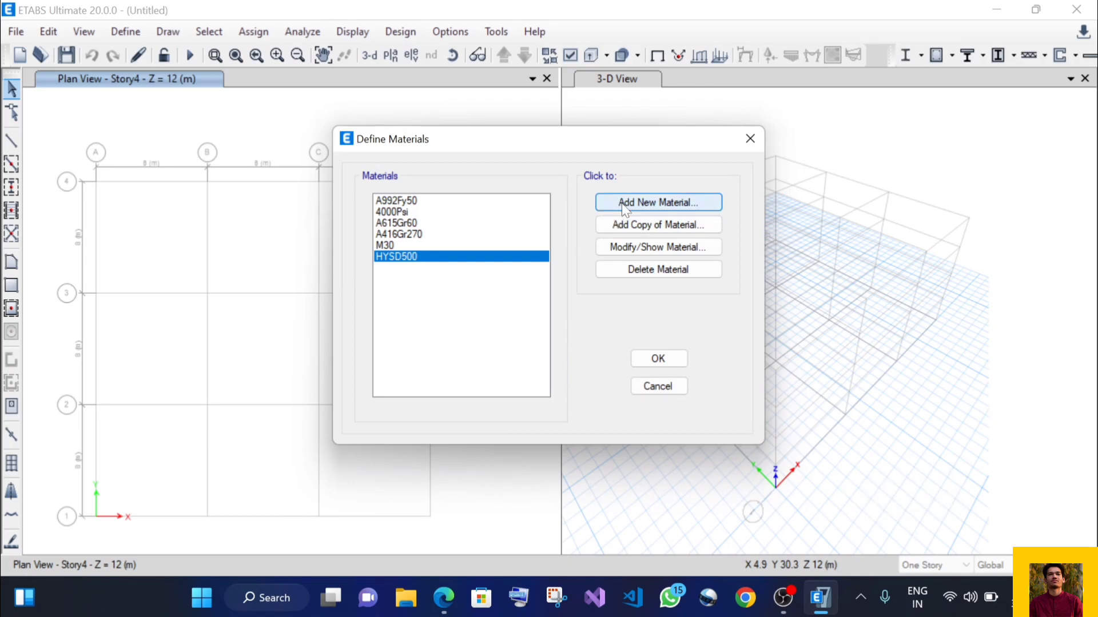
click(658, 358)
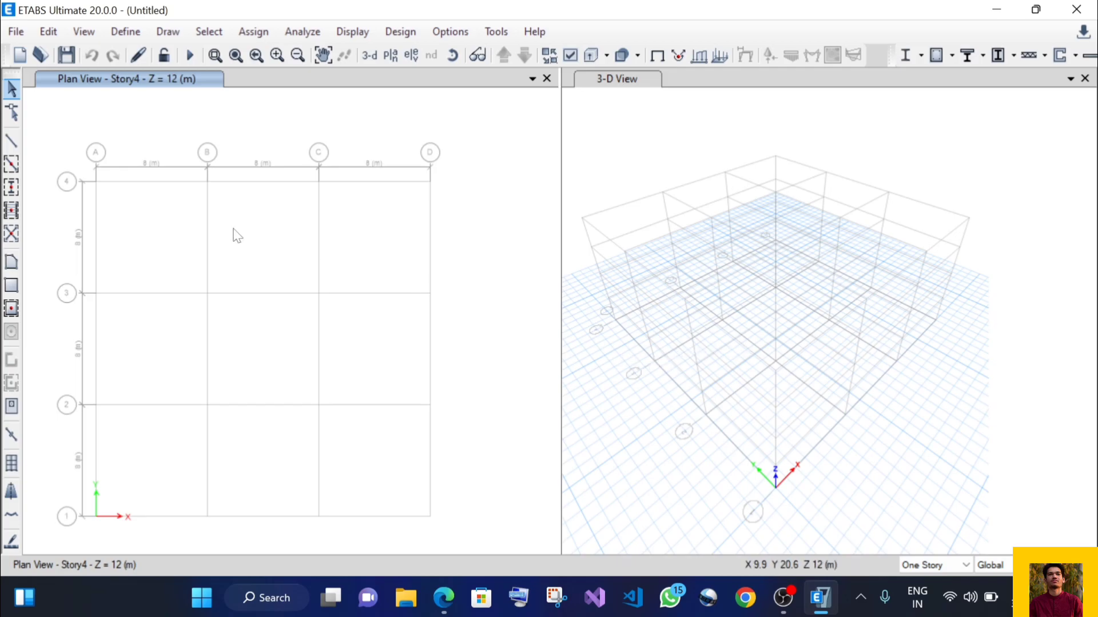
Create a new concrete rectangular frame section property using M30 as its material.
click(124, 32)
mouse_move(223, 55)
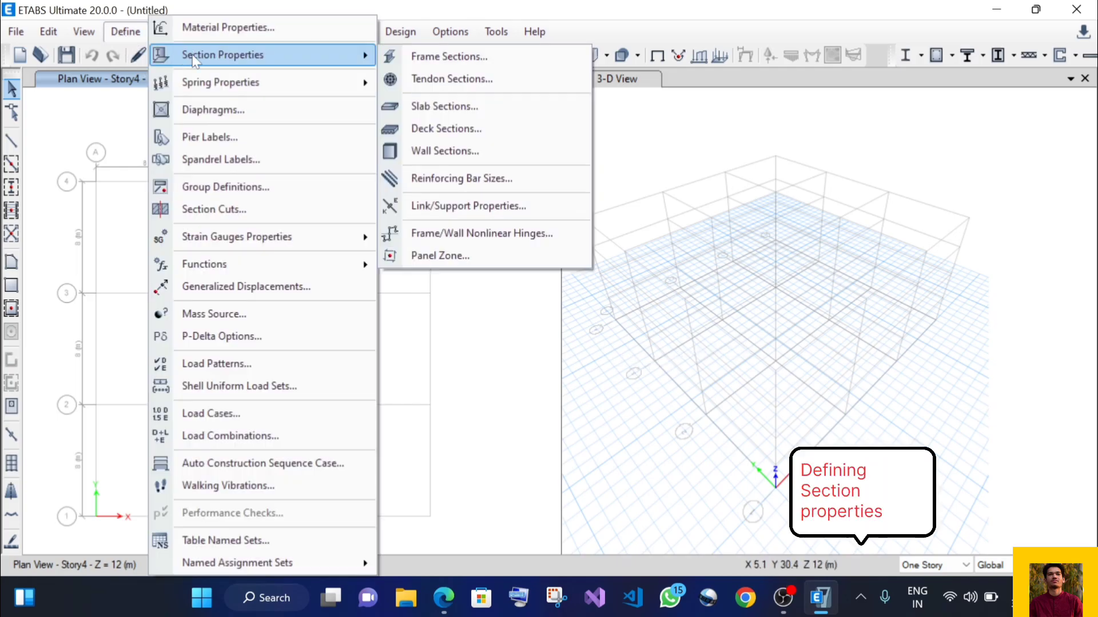
click(428, 57)
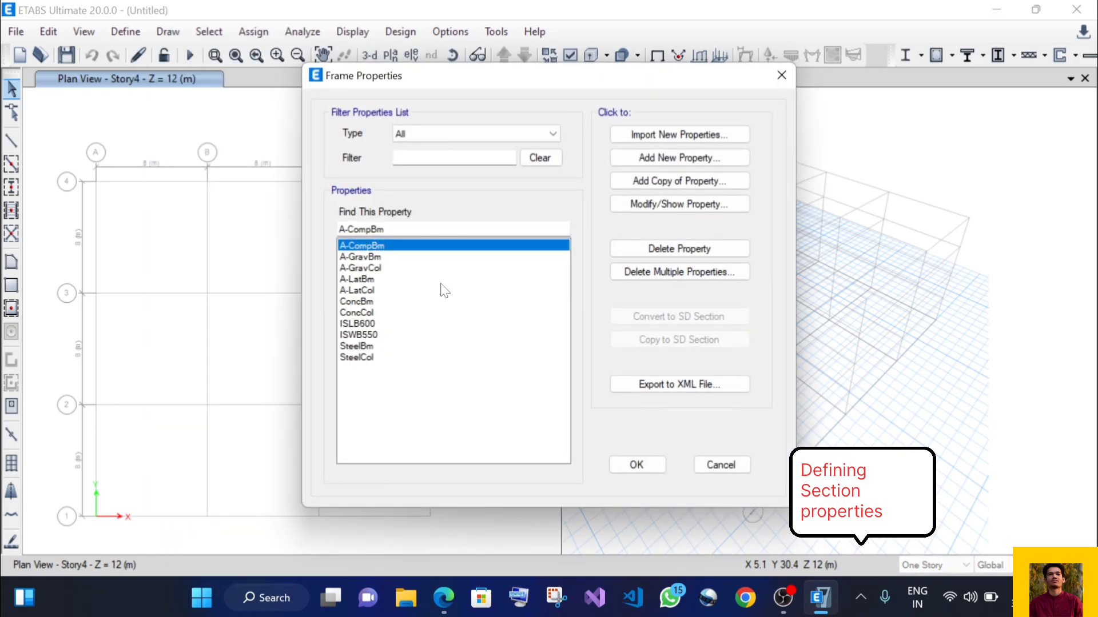
click(632, 170)
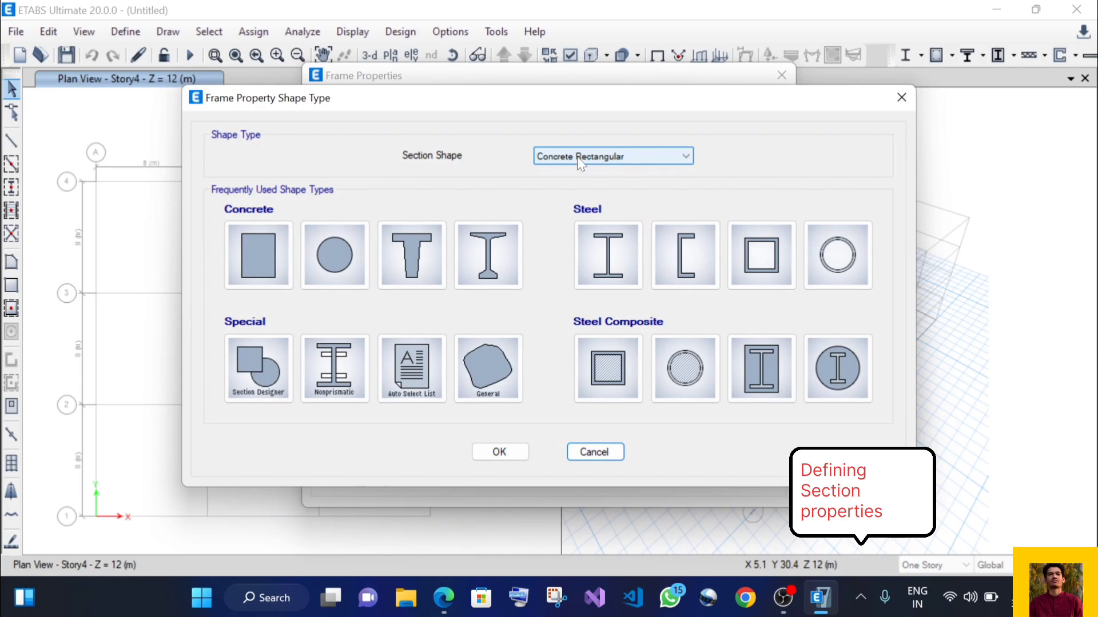
click(262, 243)
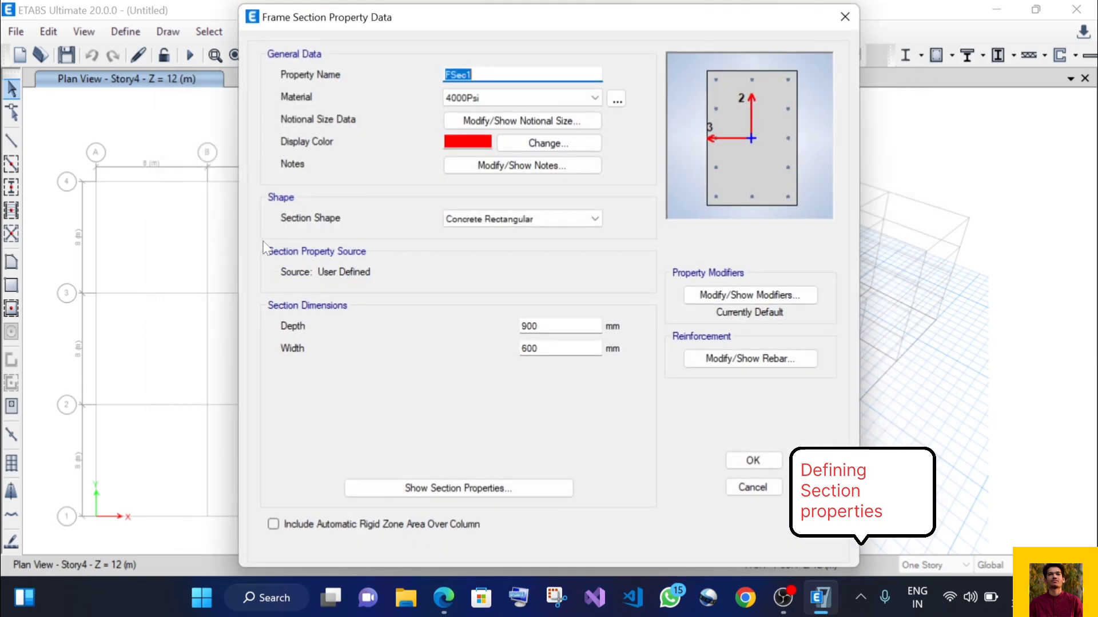
click(451, 97)
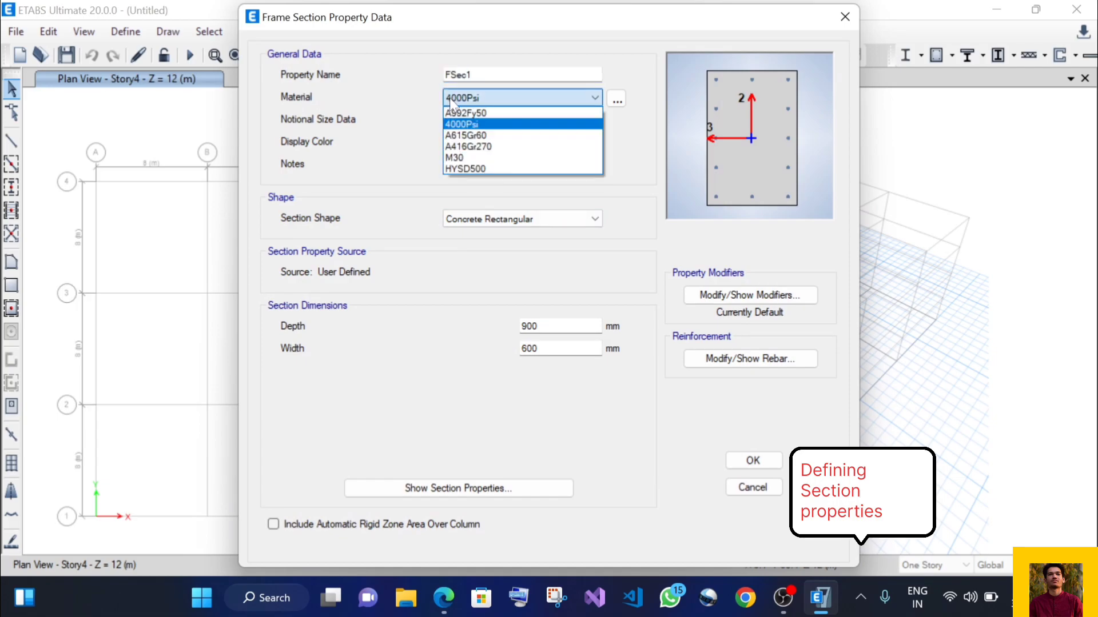
click(461, 155)
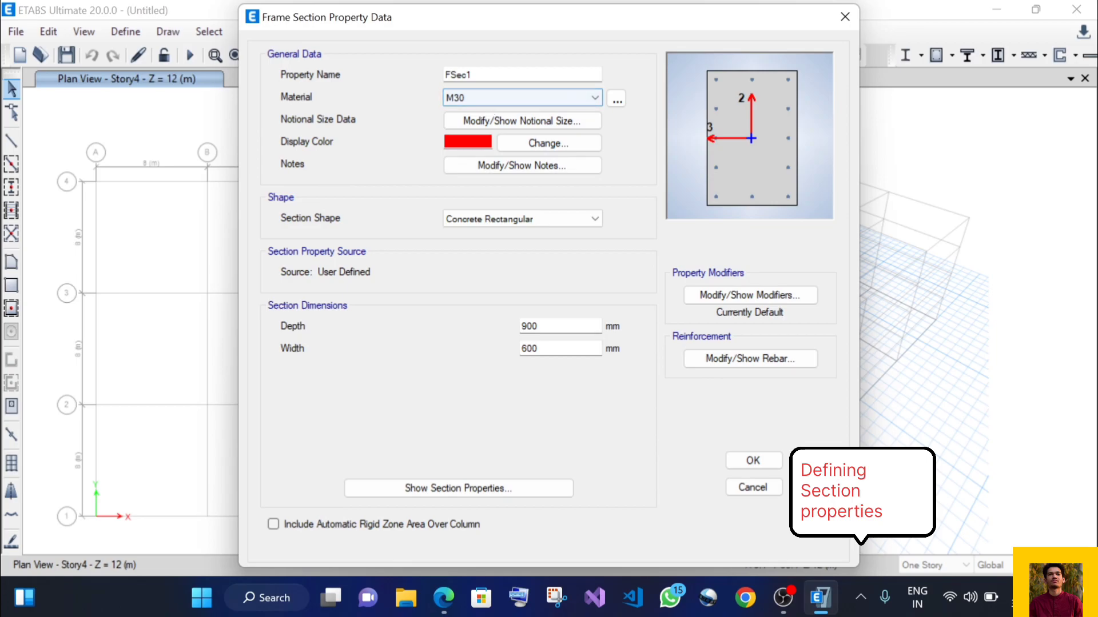
Set the frame section's width to 230 mm and its depth to 450 mm.
double_click(536, 348)
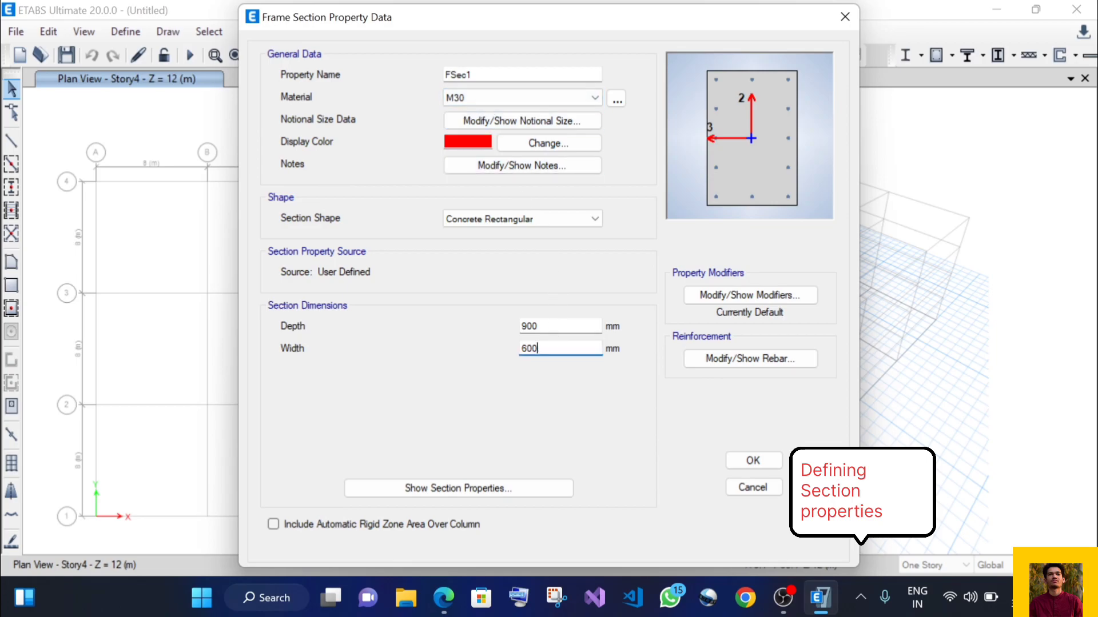
text(600U)
double_click(532, 348)
text(230)
click(537, 326)
key(shift+Home)
text(450)
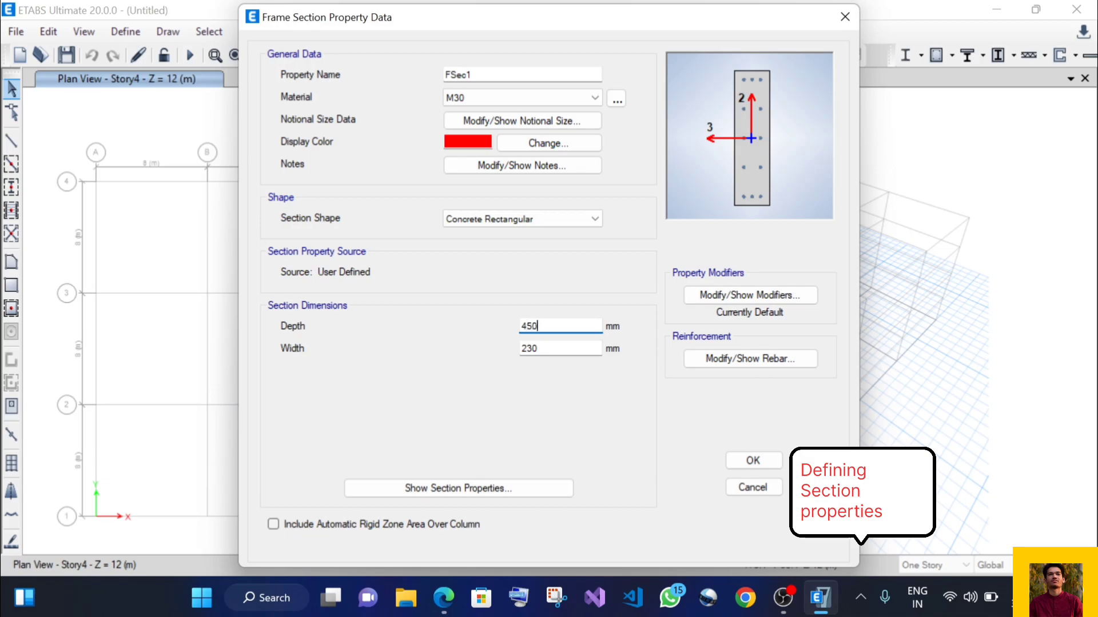
click(537, 349)
Name the frame section B230x450 and view its property modifiers without changing them.
drag(473, 74, 434, 74)
text(B230X)
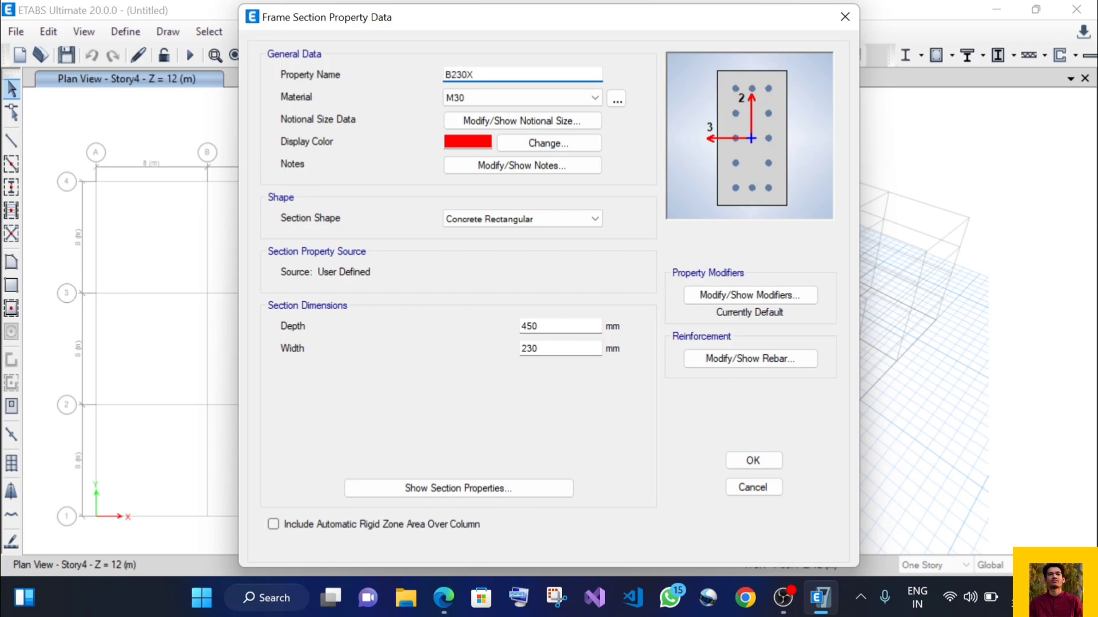
key(BackSpace)
text(x450)
click(749, 295)
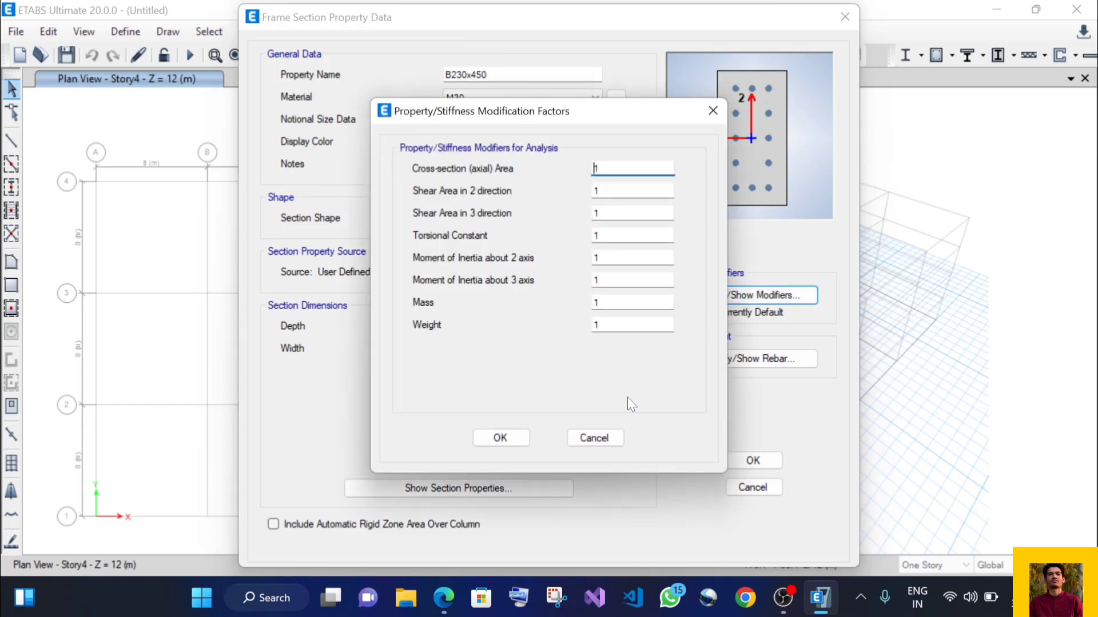
click(591, 439)
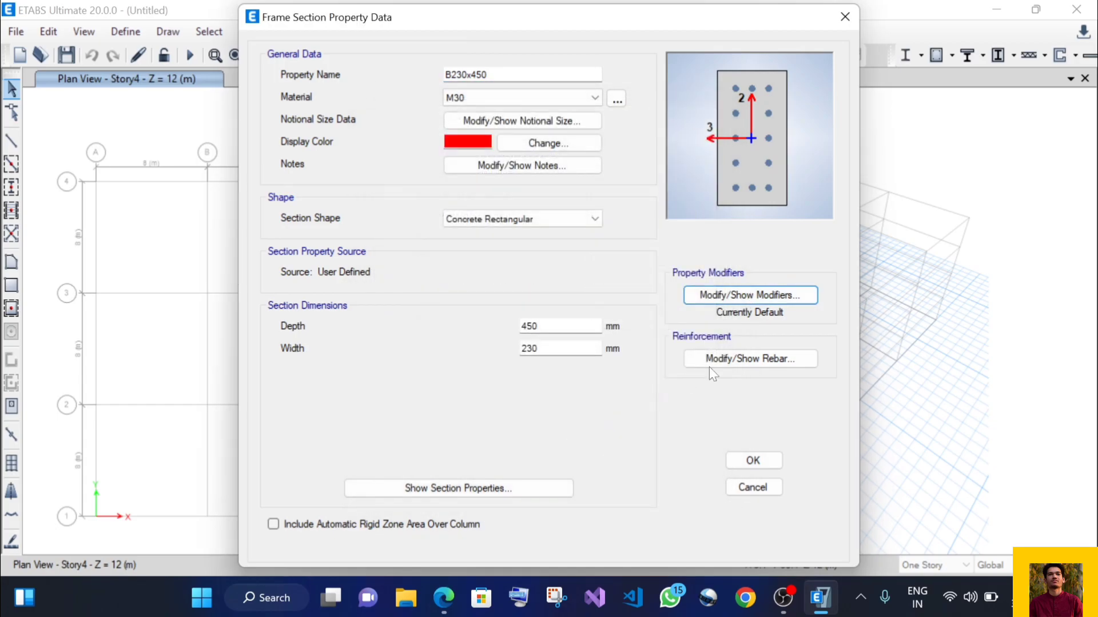
Set the section's reinforcement design type to M3 Design Only (Beam) and its longitudinal bar material to HYSD500.
click(737, 361)
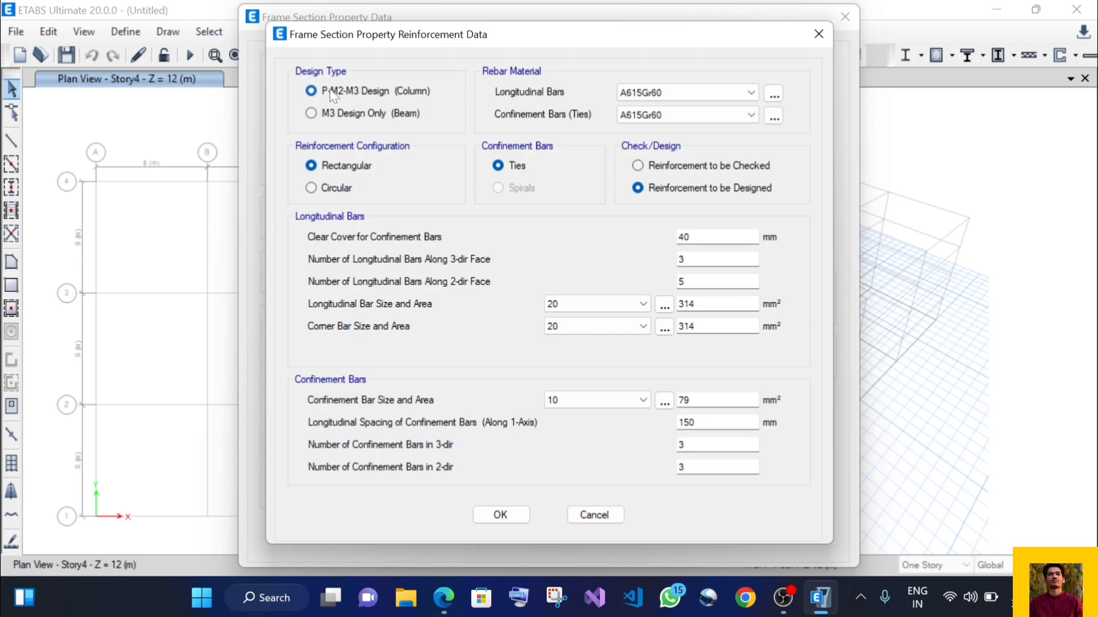
click(322, 115)
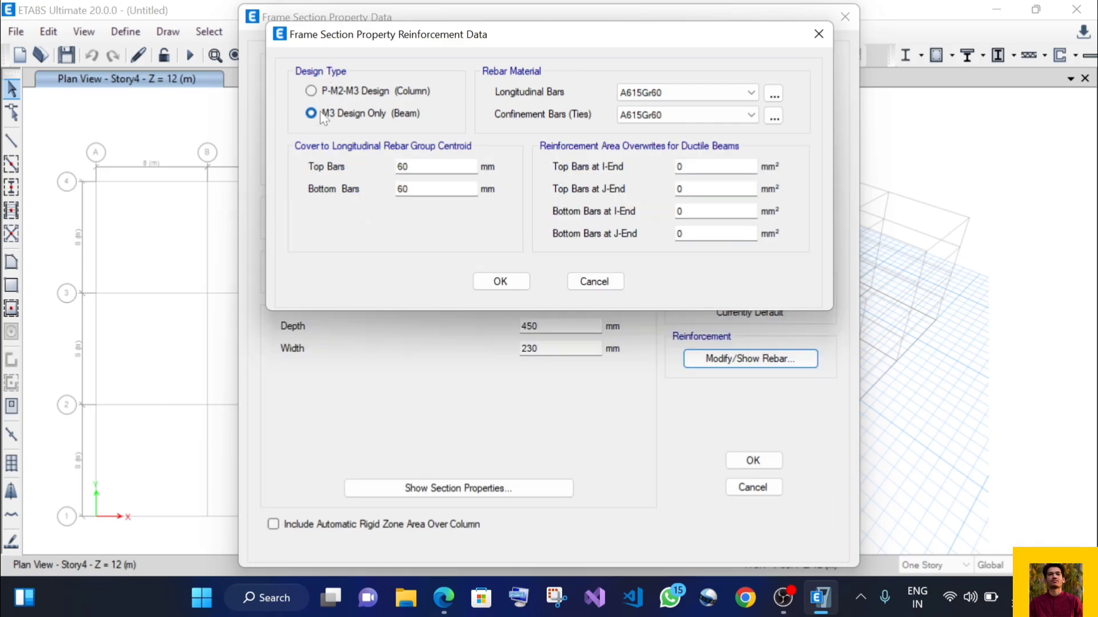
click(638, 95)
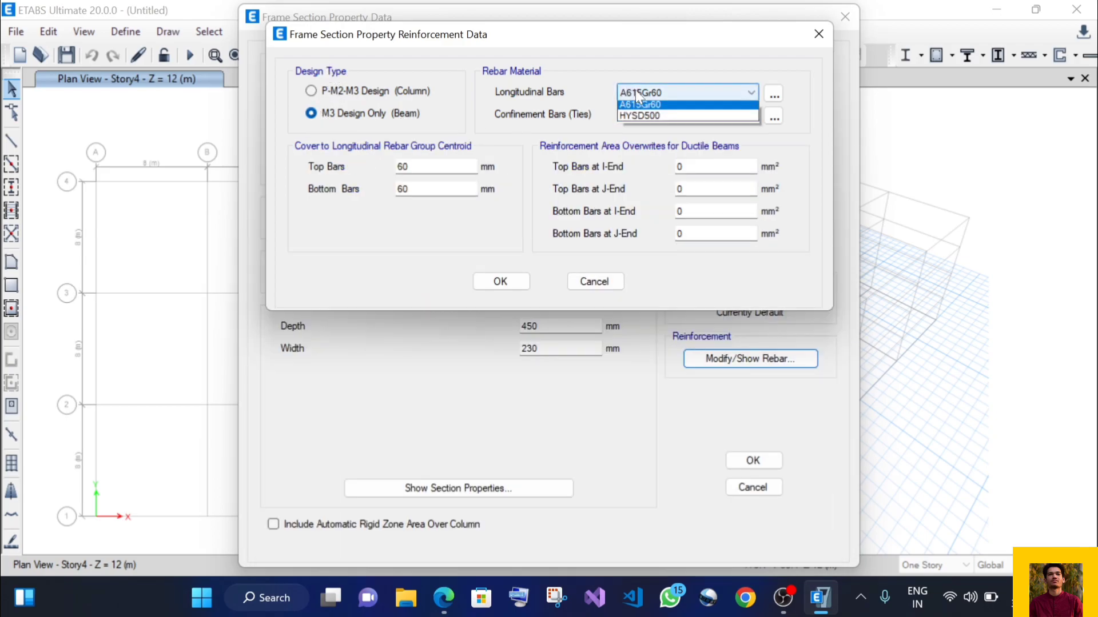
click(636, 113)
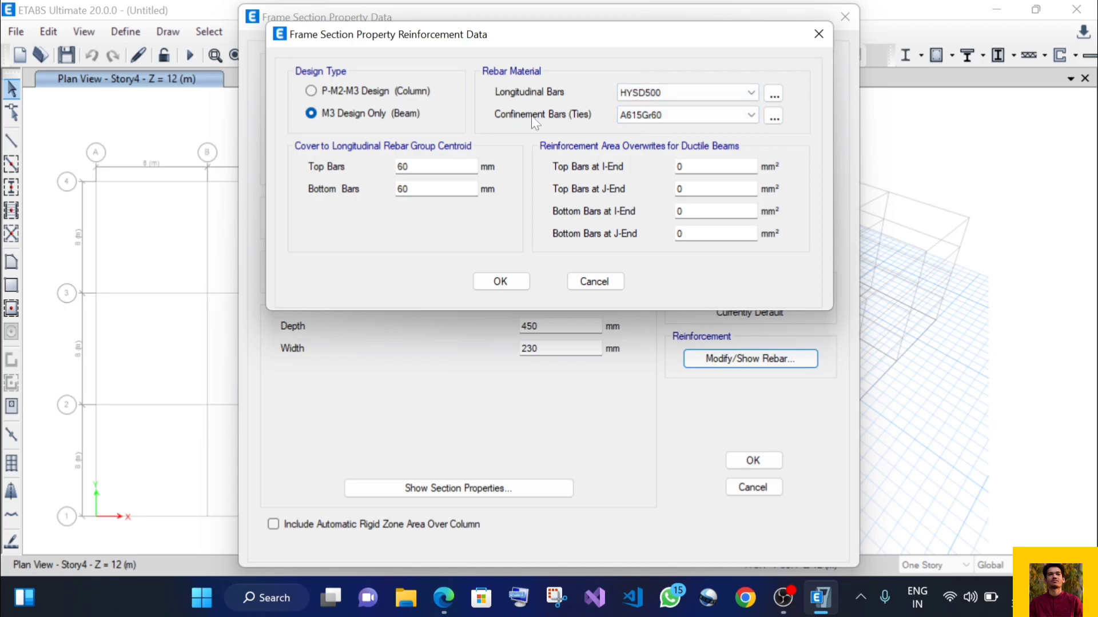
From the confinement bar settings, add a new Indian rebar material of grade HYSD Grade 415.
click(664, 119)
click(689, 125)
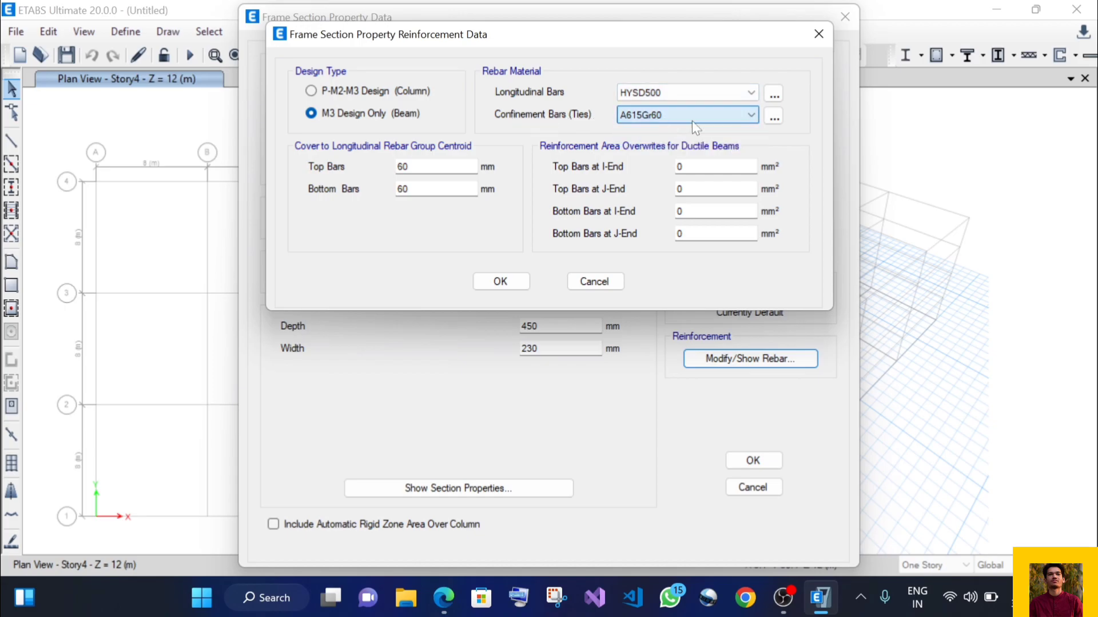
click(775, 117)
click(633, 203)
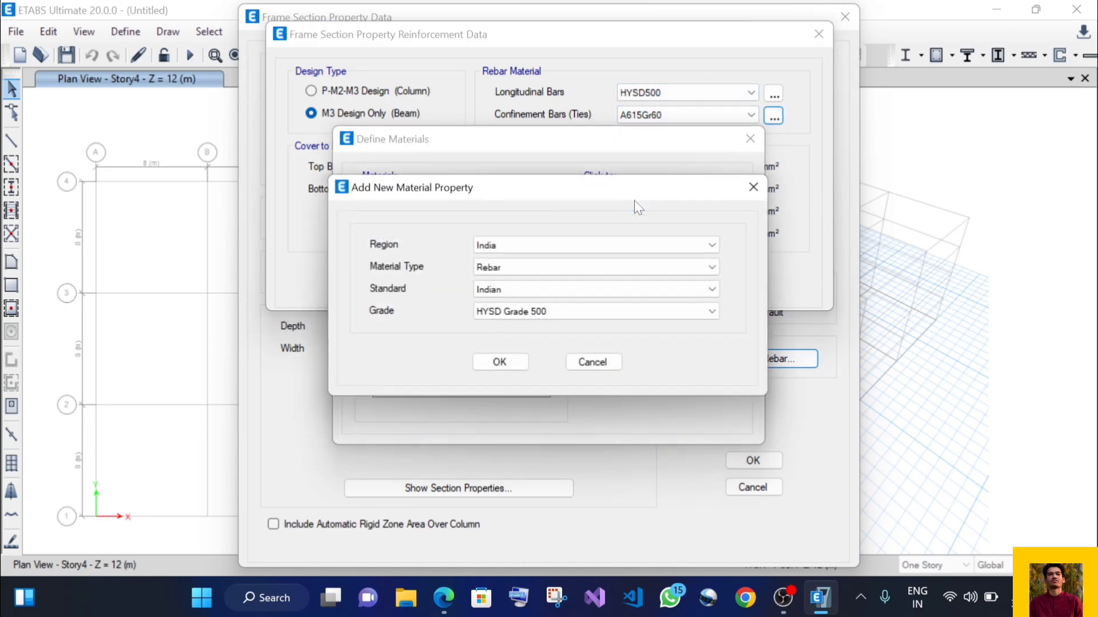
click(523, 314)
click(520, 336)
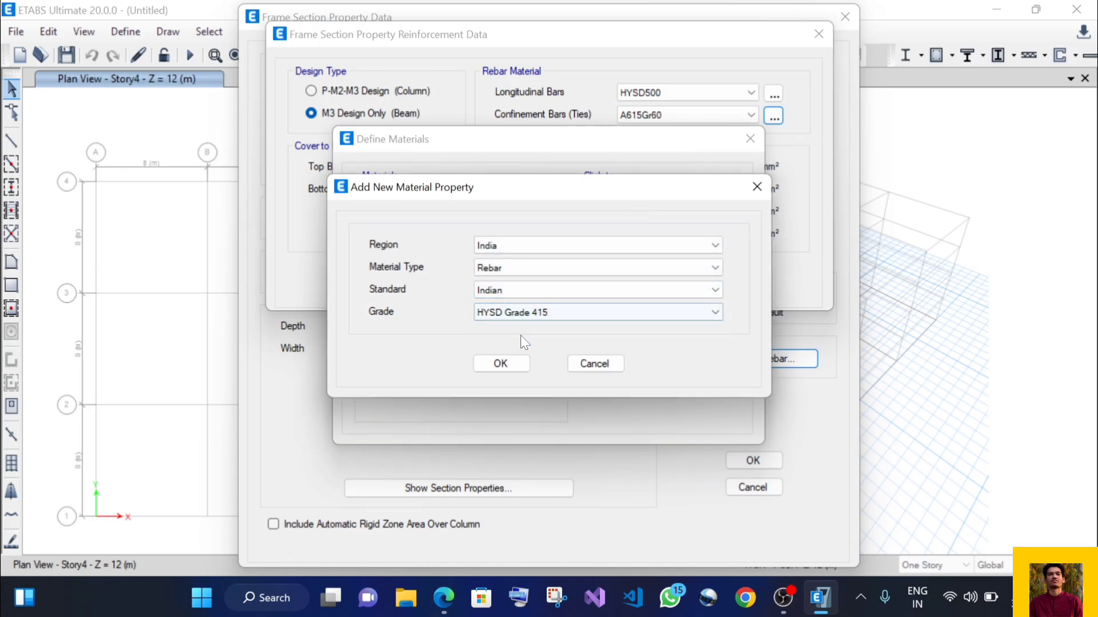
click(501, 364)
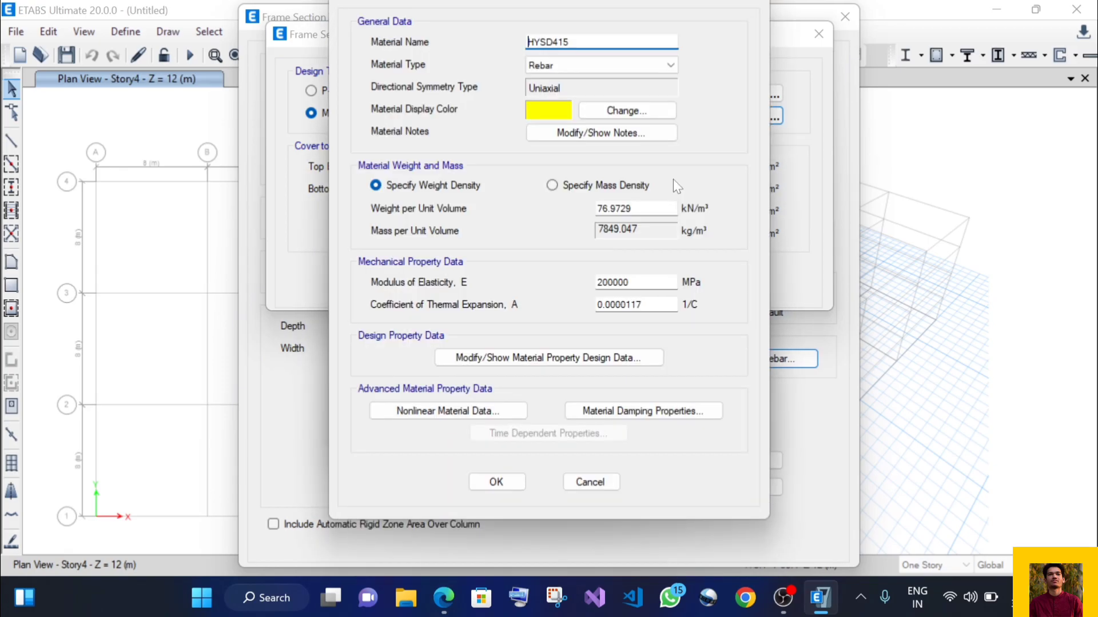
click(497, 482)
click(655, 357)
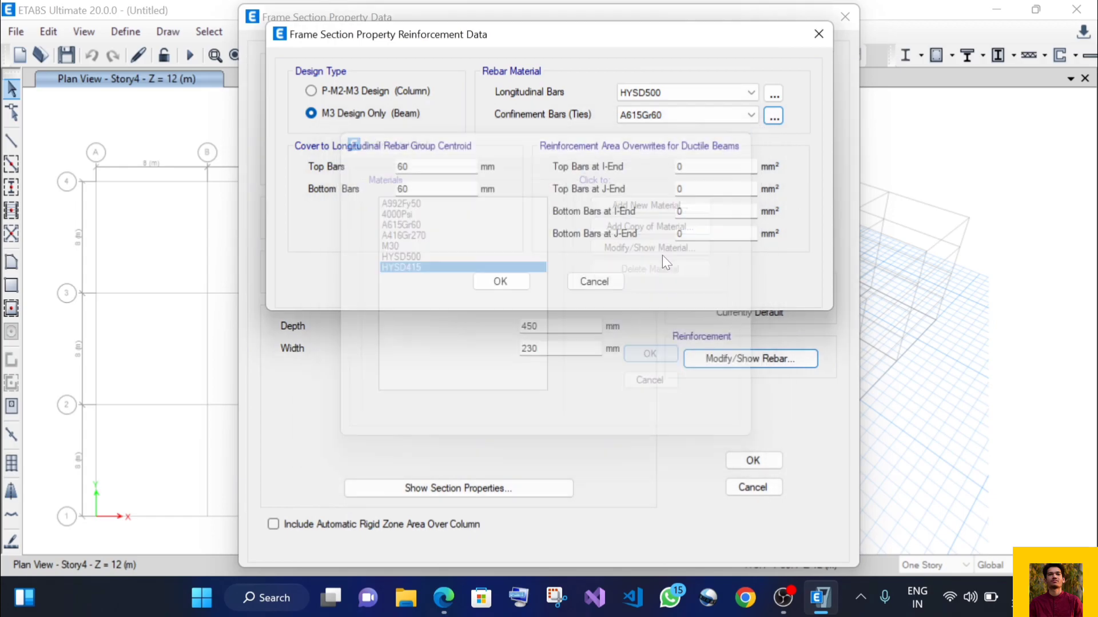
Set the beam section's confinement bar material to HYSD415 and accept the B230x450 section.
click(665, 114)
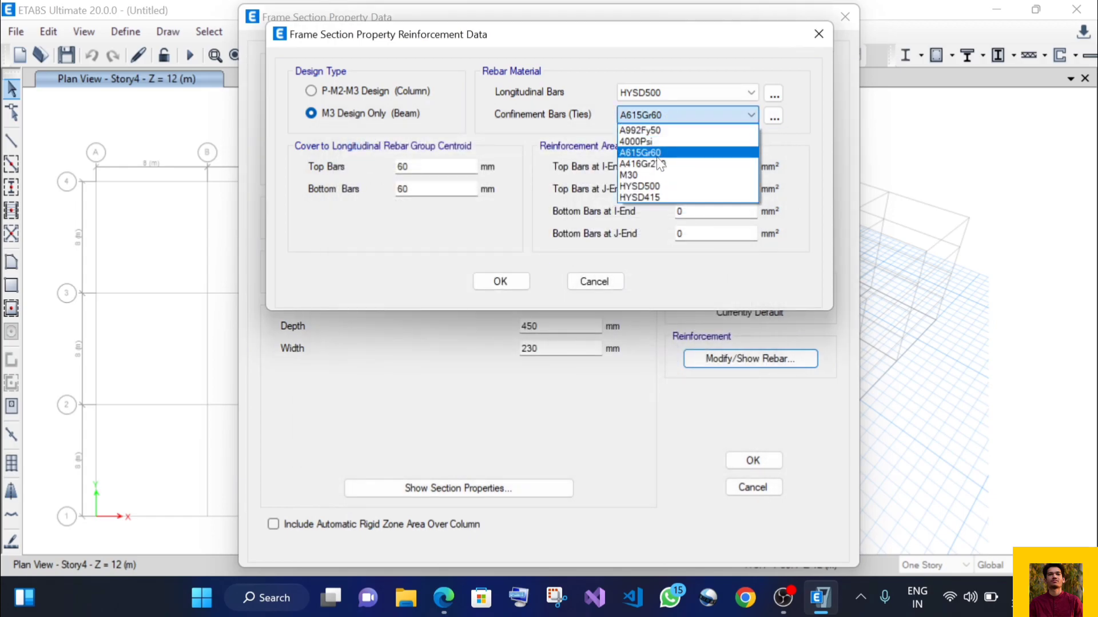
click(651, 196)
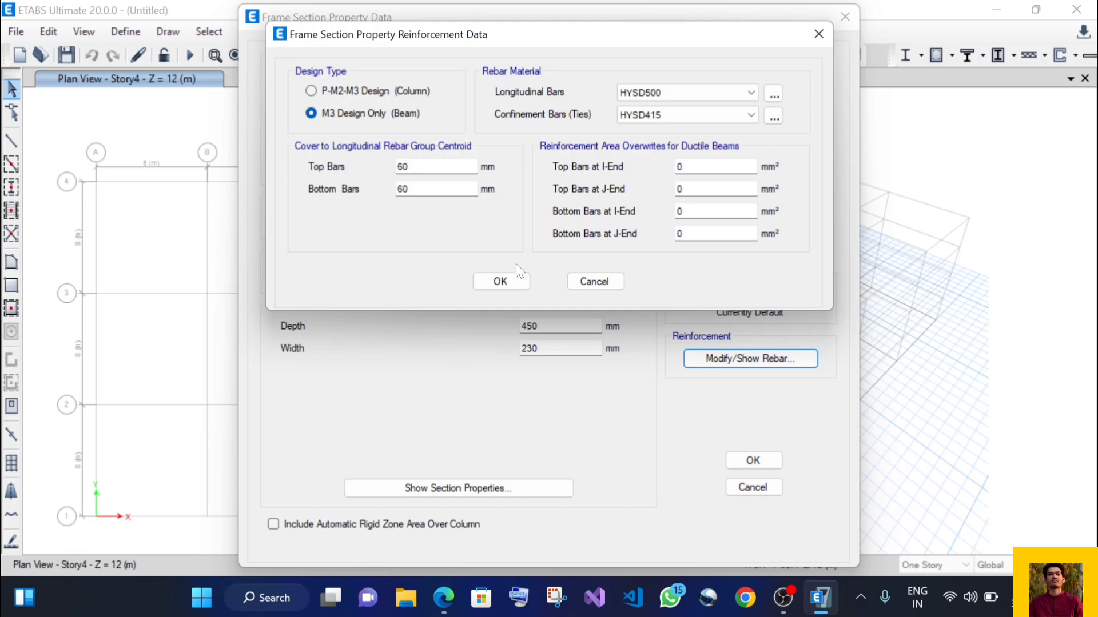
click(500, 281)
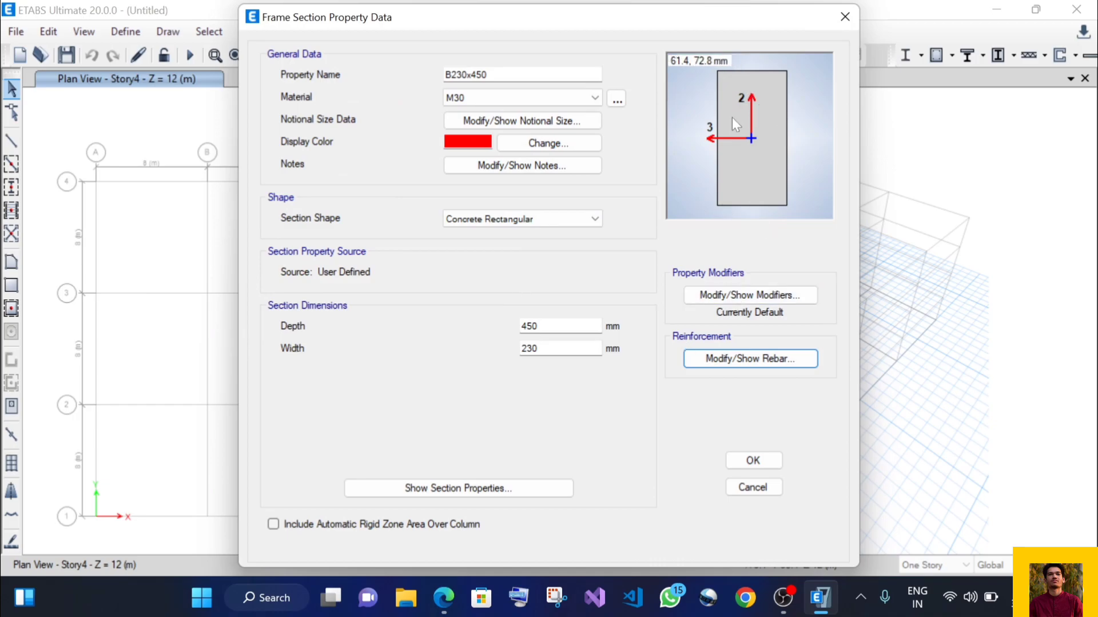
click(753, 461)
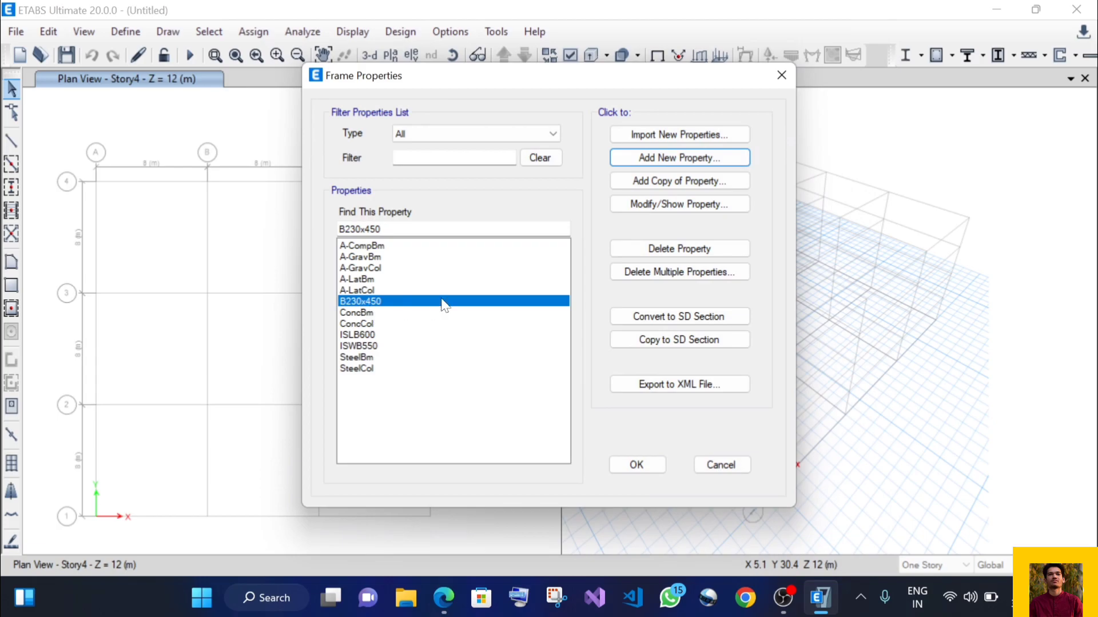
Add a new concrete rectangular frame section and set its material to M30.
click(666, 157)
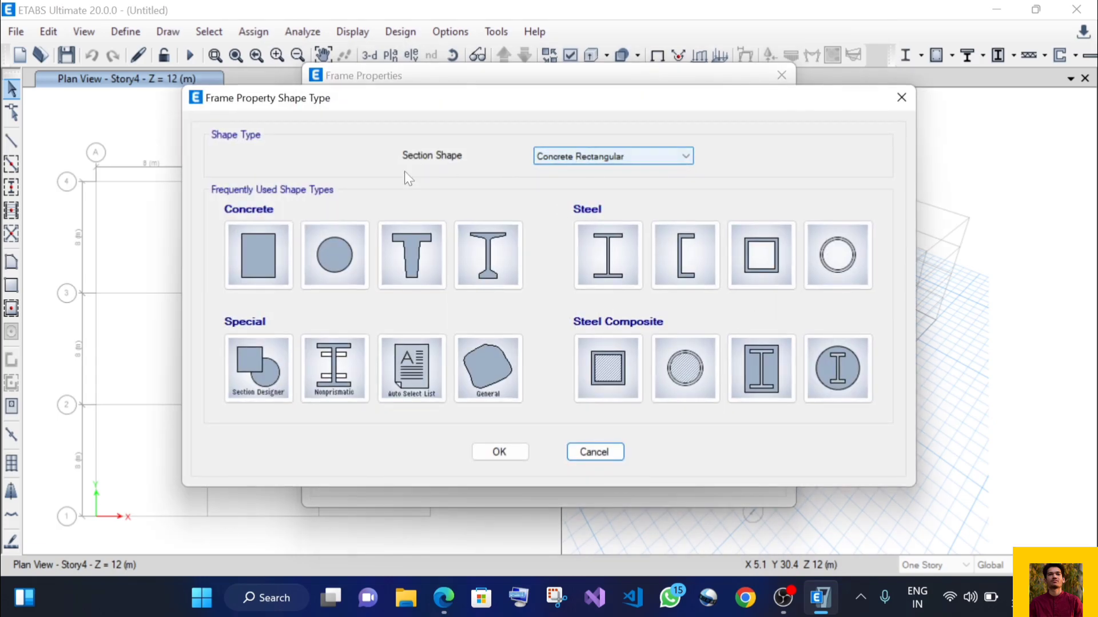
click(260, 257)
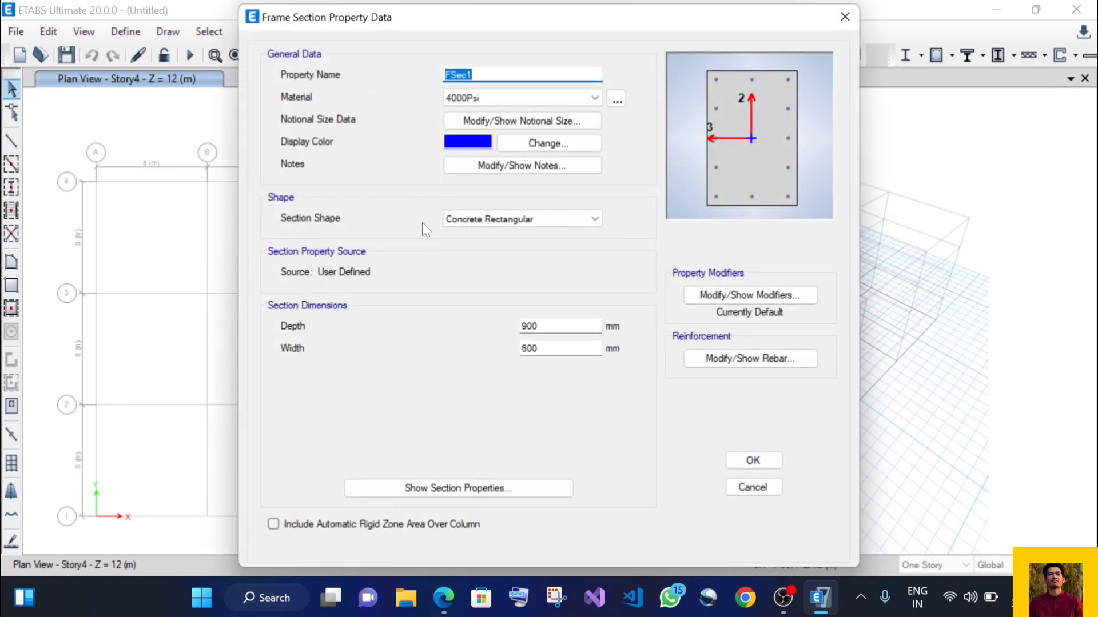
click(462, 97)
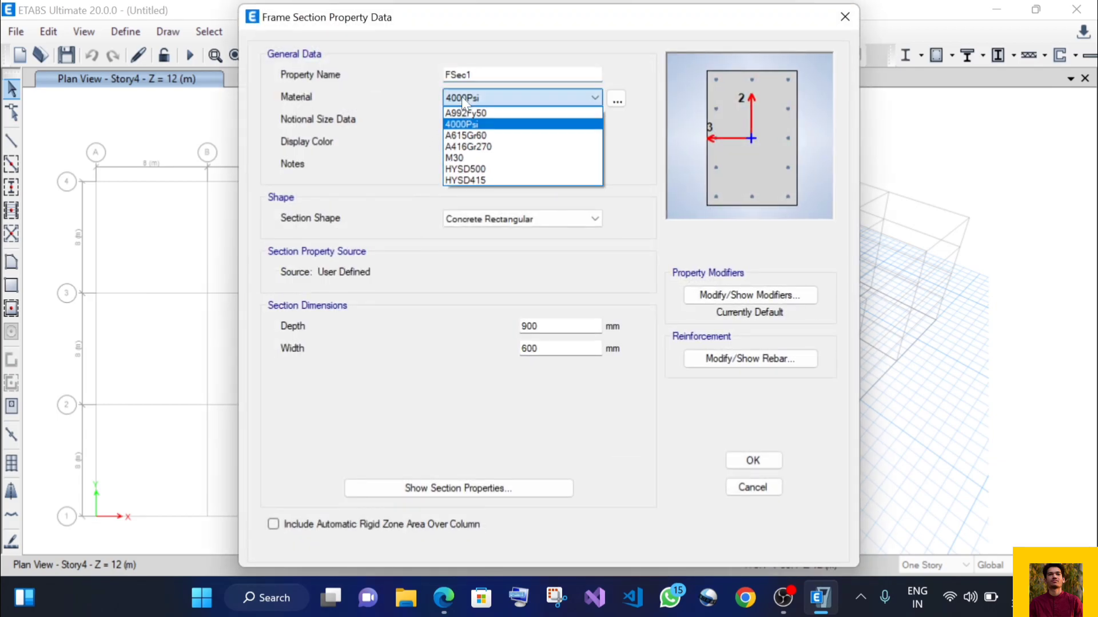
click(468, 159)
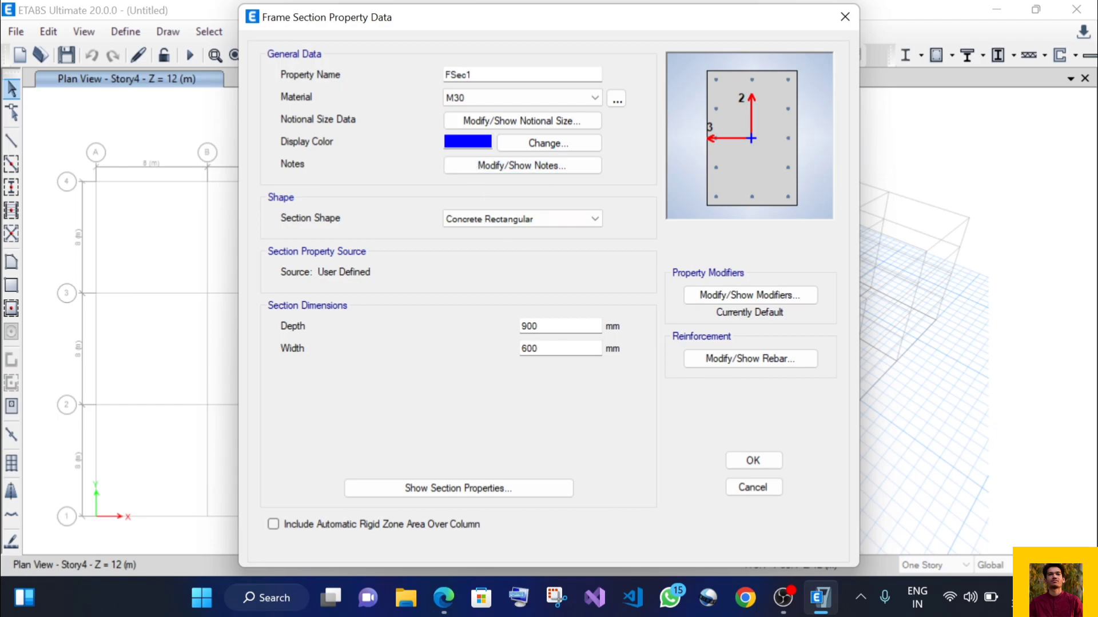
Set the new section's width to 300 mm and its depth to 450 mm.
double_click(537, 348)
text(300)
key(shift+Tab)
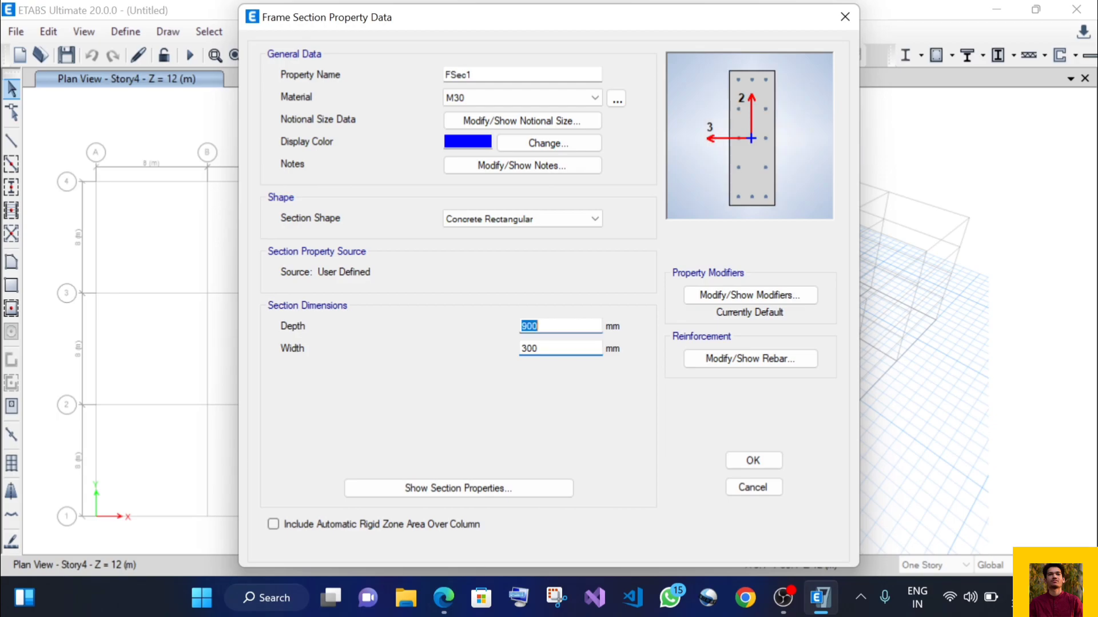
text(450)
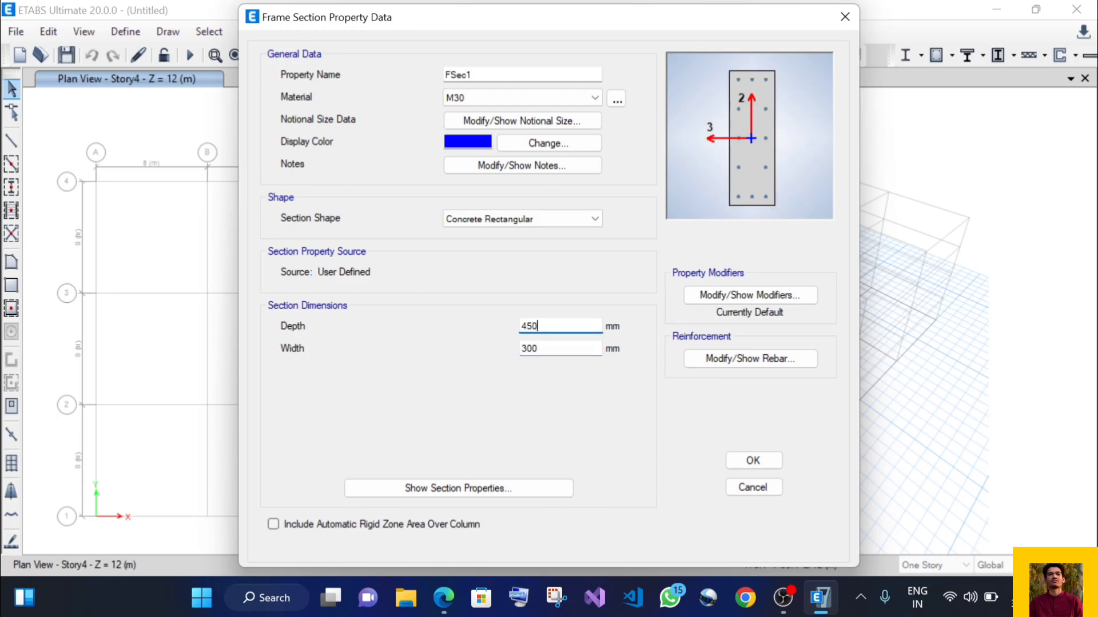
click(559, 348)
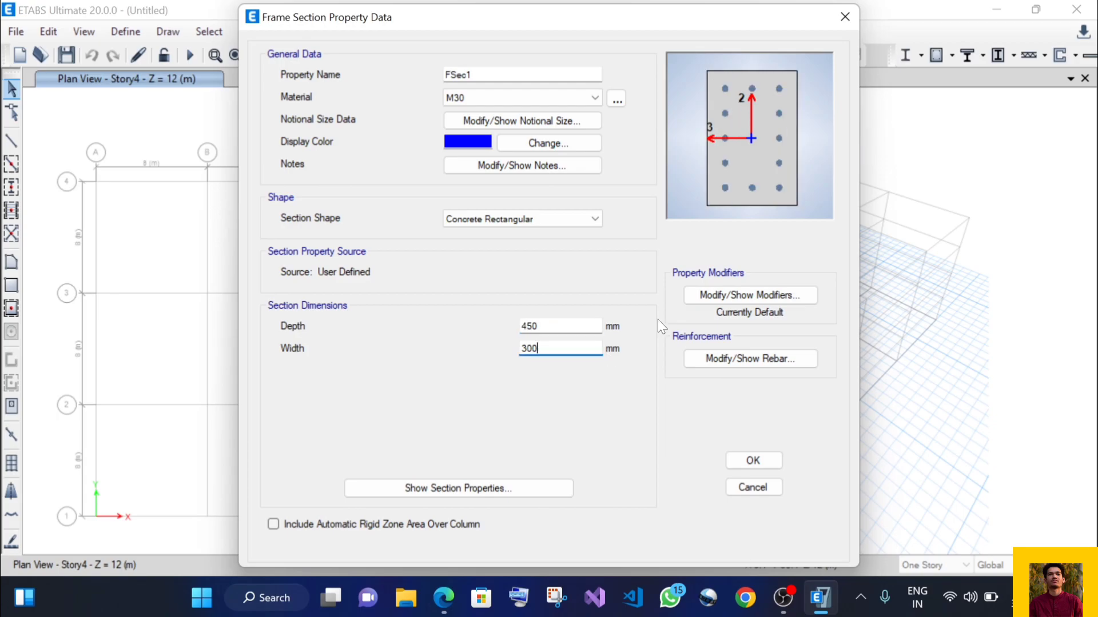
In the section's column reinforcement data, set the longitudinal bars to HYSD500 and the confinement bars to HYSD415.
click(724, 356)
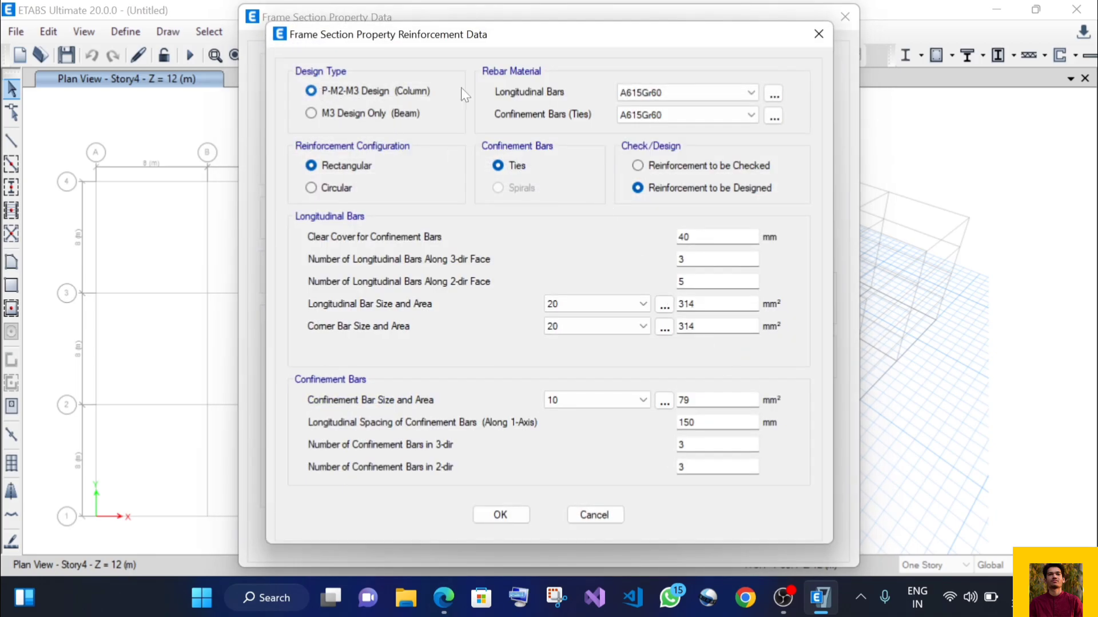
click(666, 90)
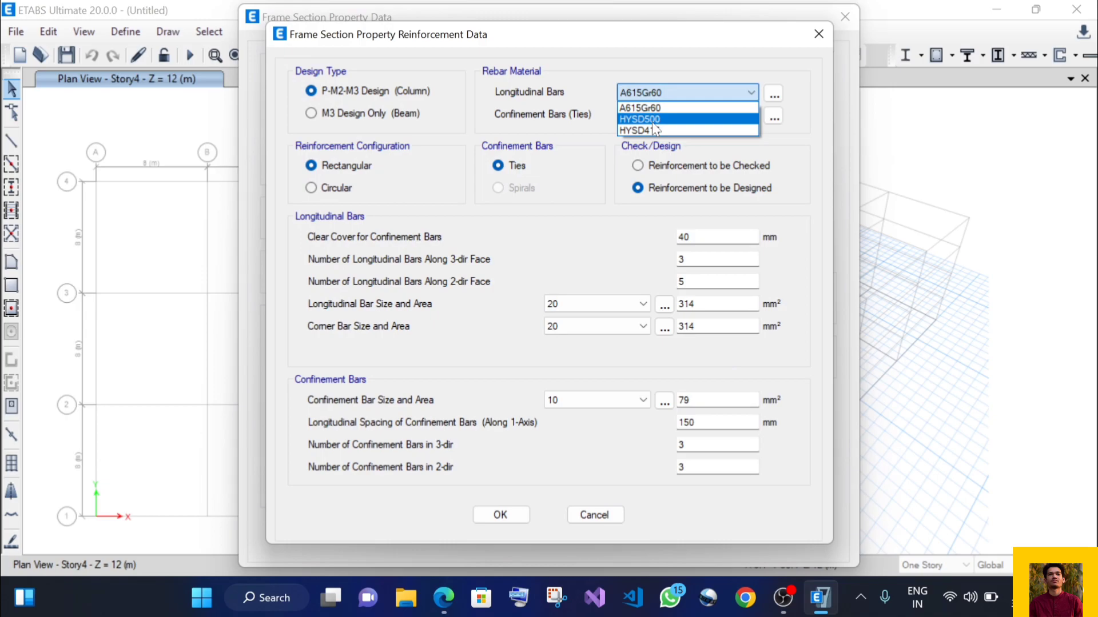
click(651, 119)
click(652, 115)
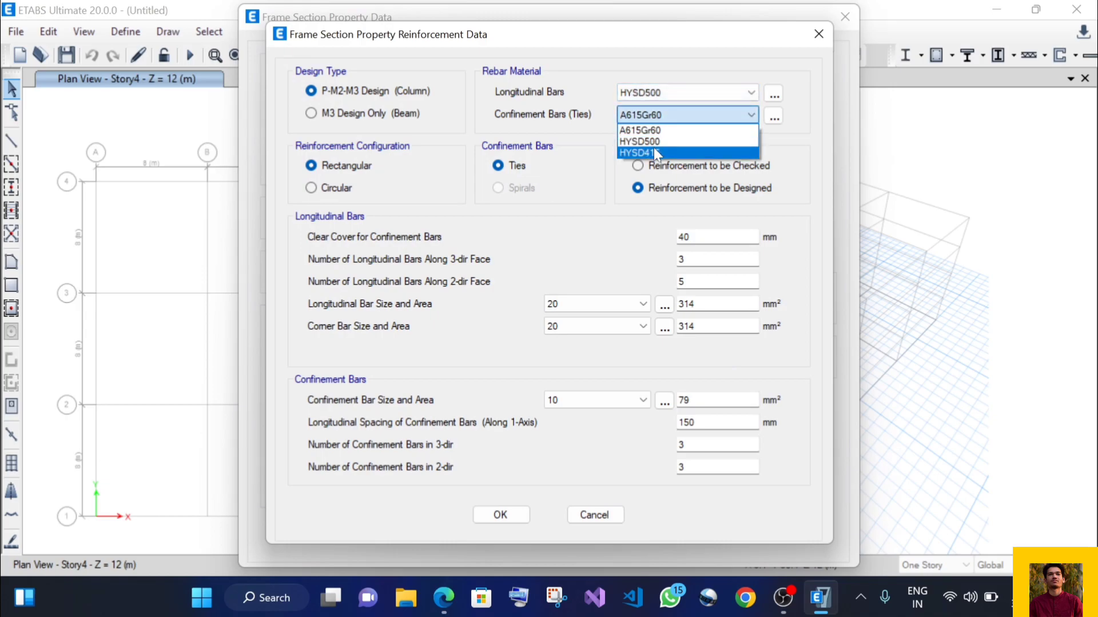
click(653, 151)
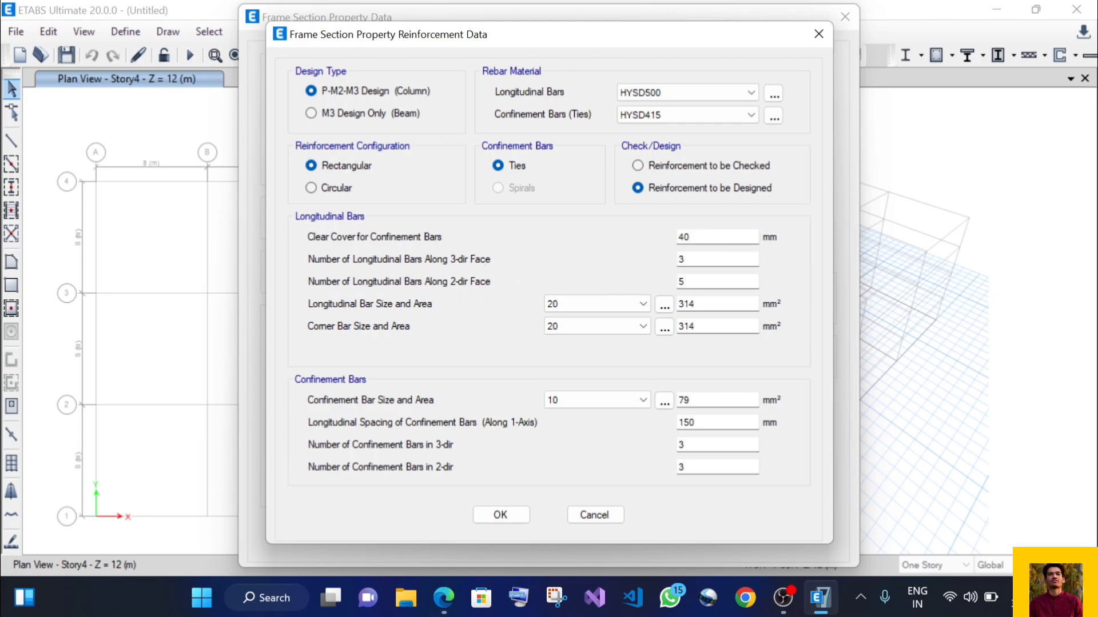
Review the longitudinal bar size options and add the SI common bar set to the reinforcing bar sizes.
click(561, 306)
click(560, 304)
click(560, 304)
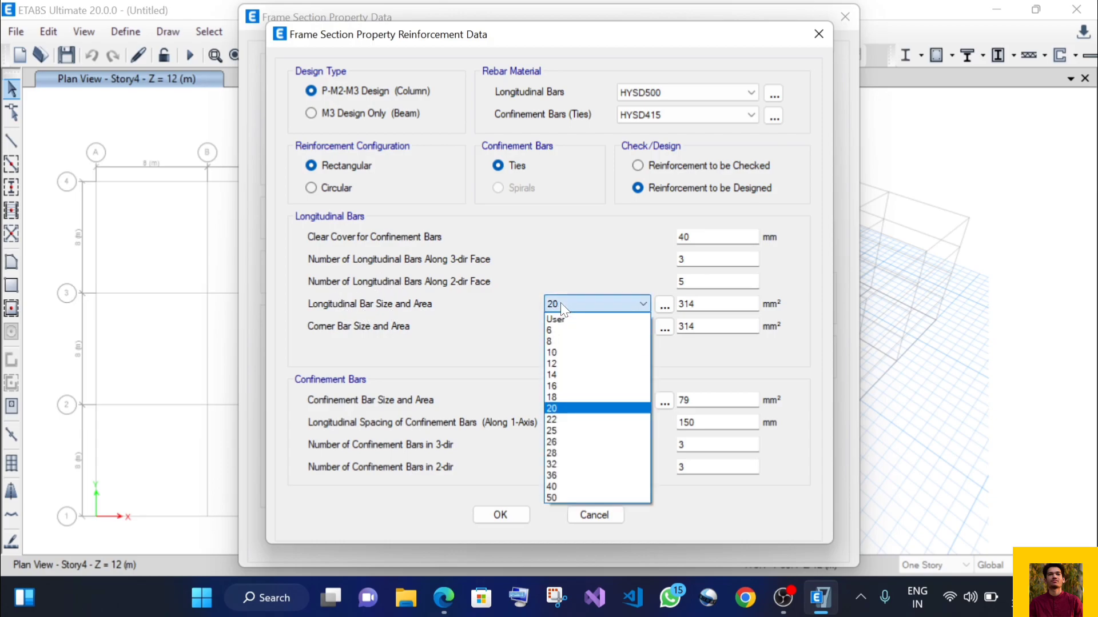
click(563, 307)
click(664, 305)
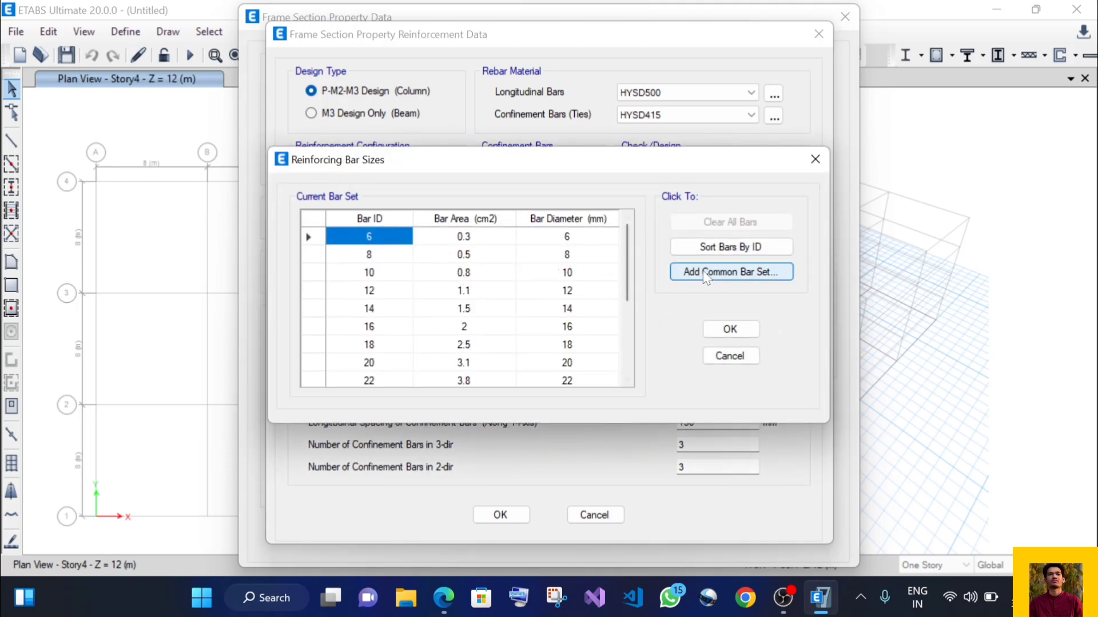
click(717, 273)
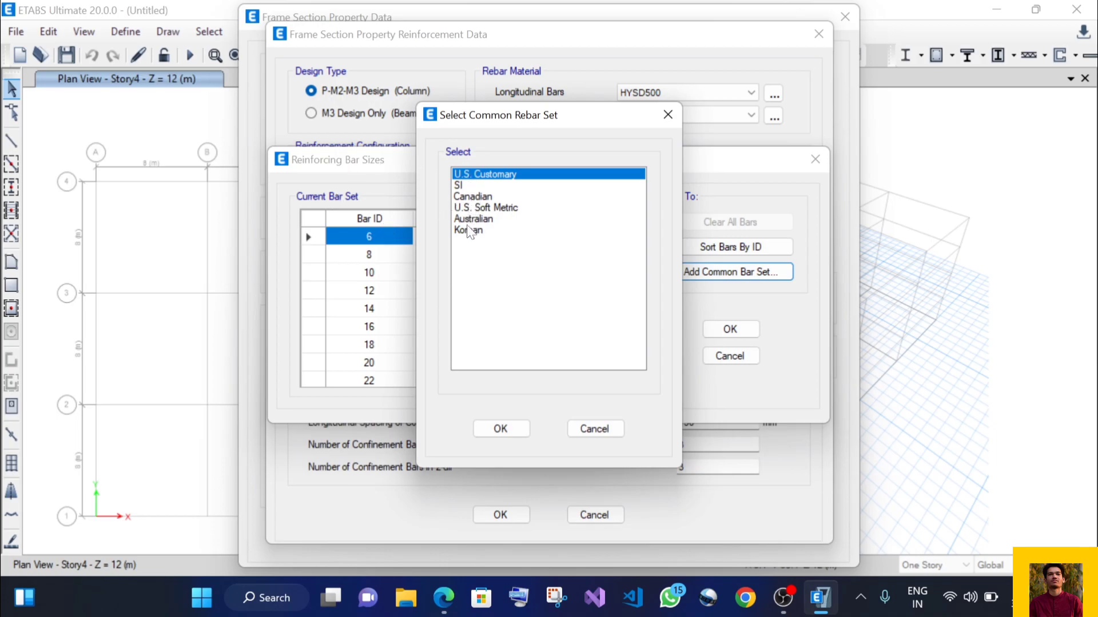
click(460, 186)
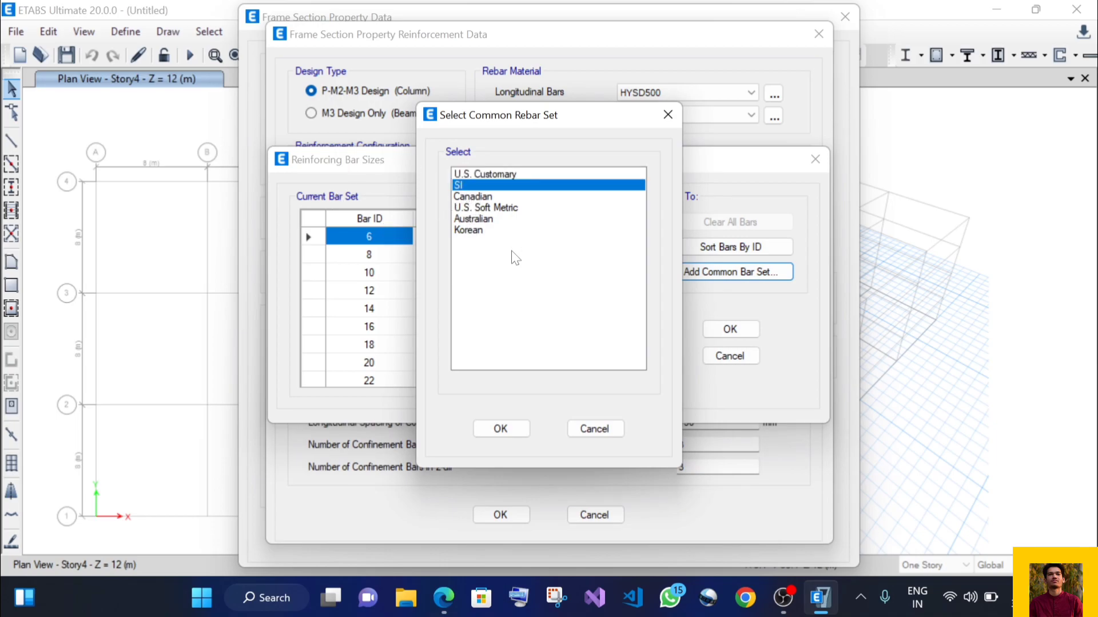
click(499, 426)
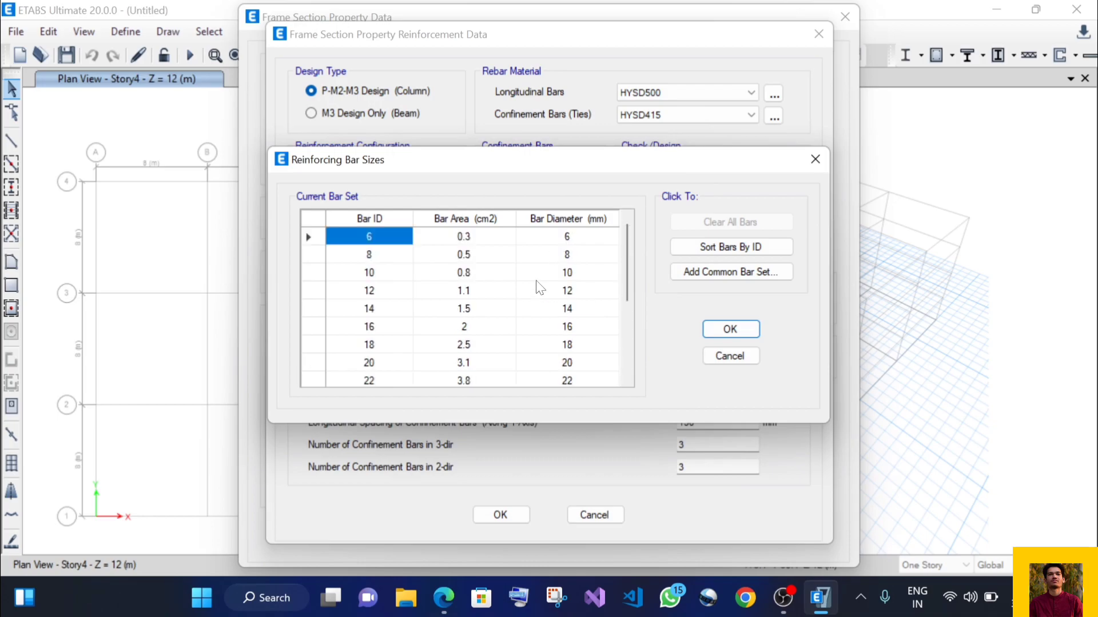
click(718, 332)
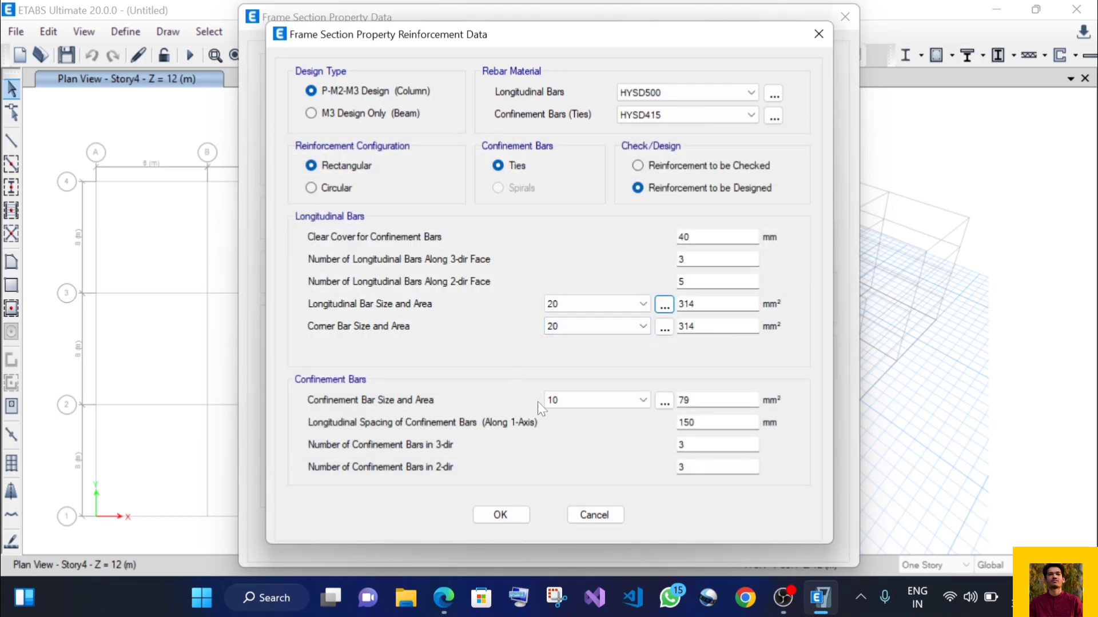
Set the column's confinement bar size to 8 and accept the reinforcement data.
click(567, 400)
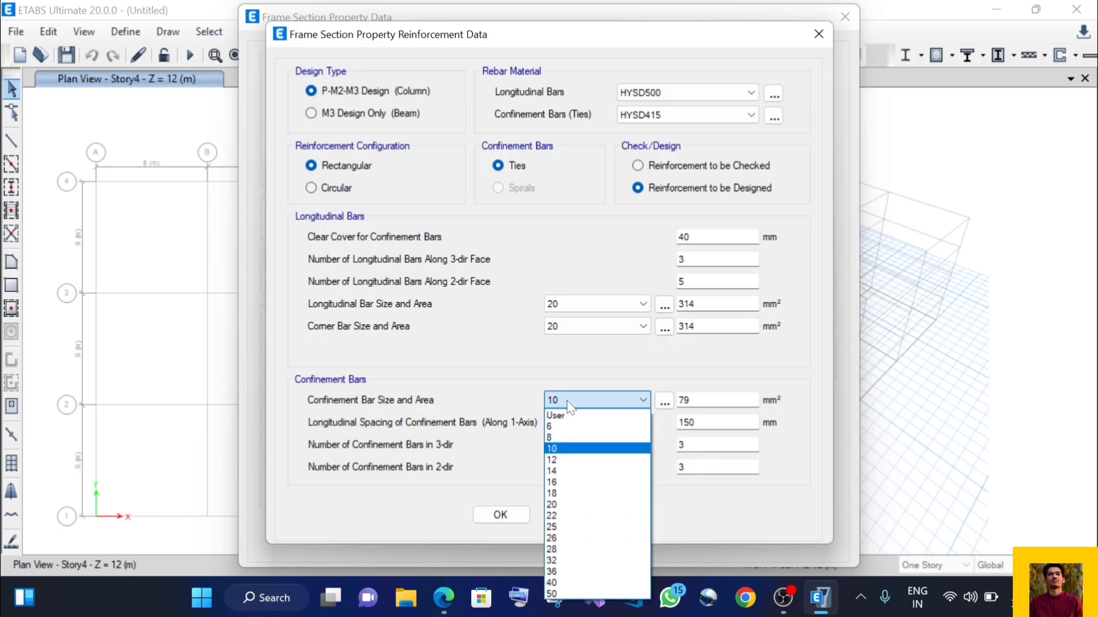
click(565, 437)
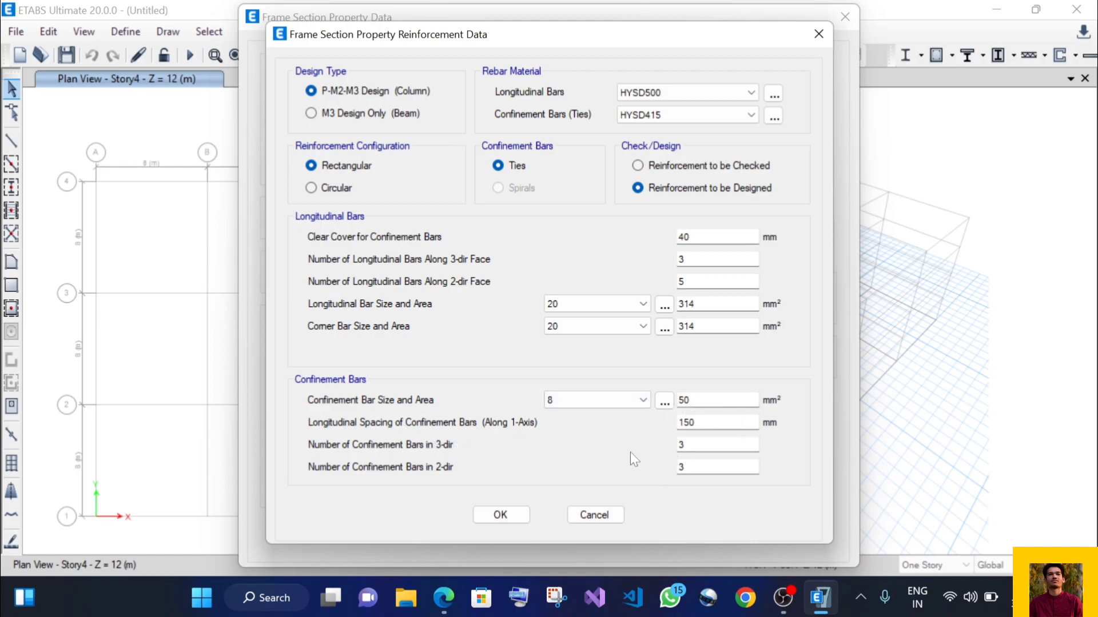
click(499, 517)
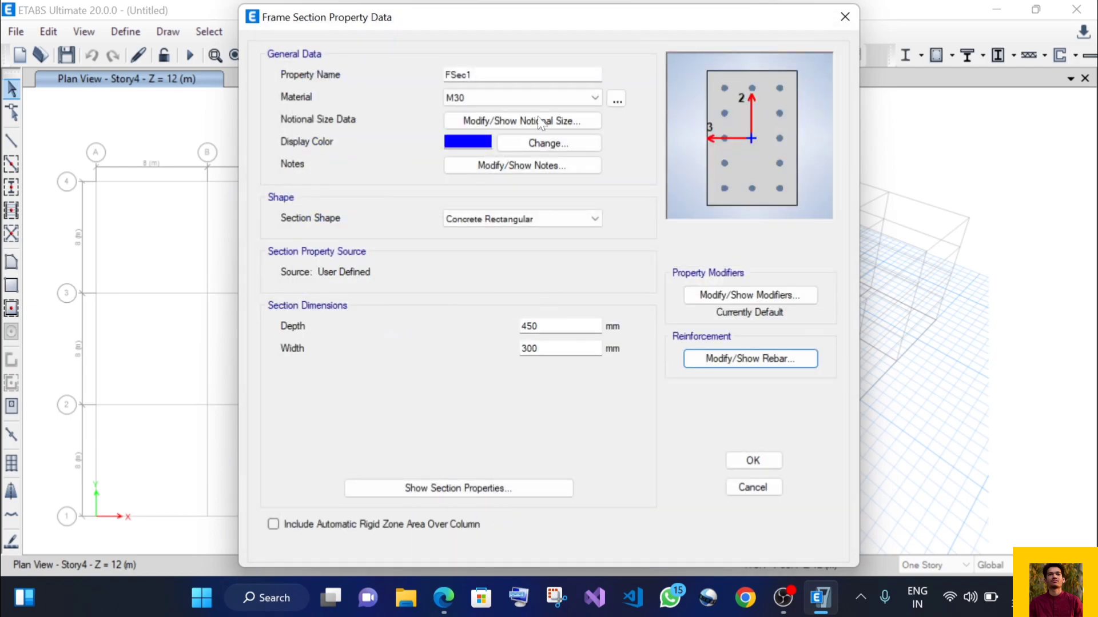
Name the column section C300x450, accept it and finish defining frame properties.
drag(490, 75, 445, 75)
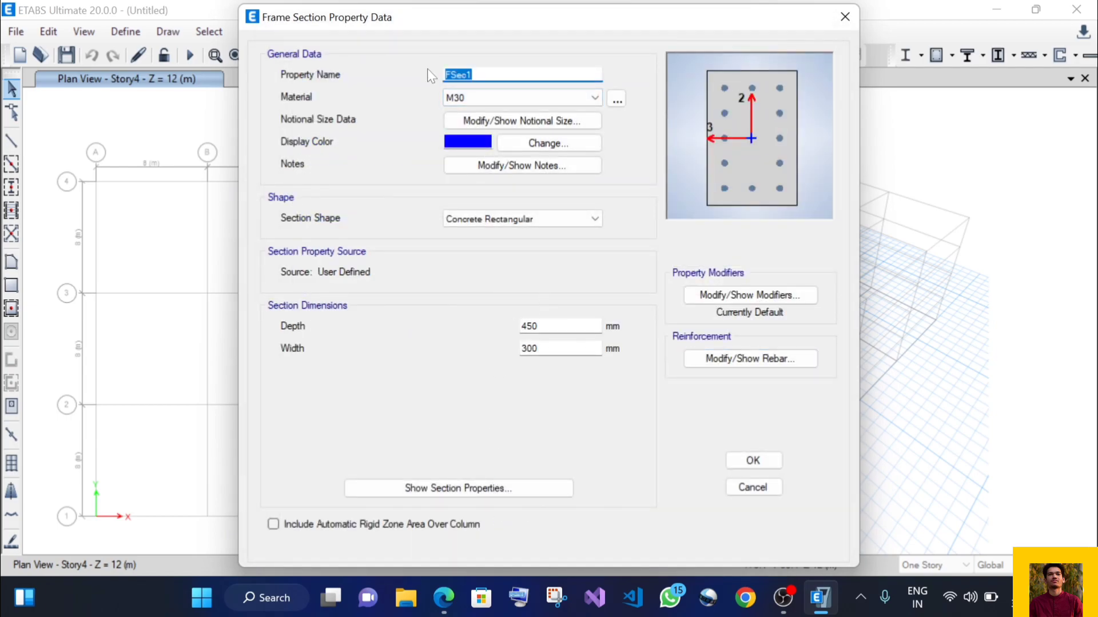
text(C300x450)
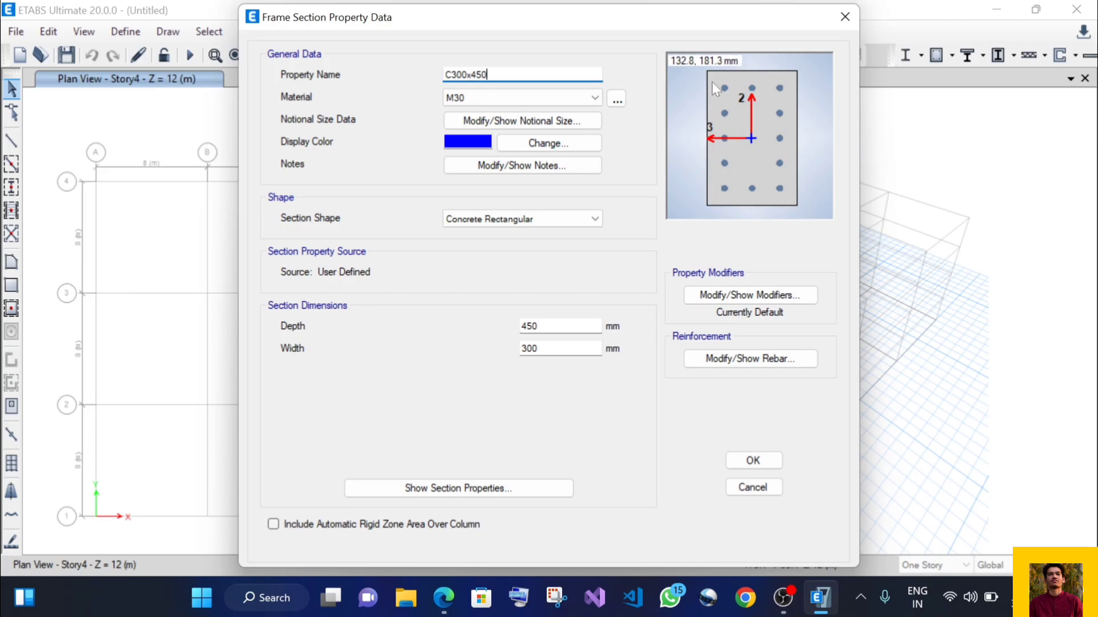
click(732, 458)
click(632, 463)
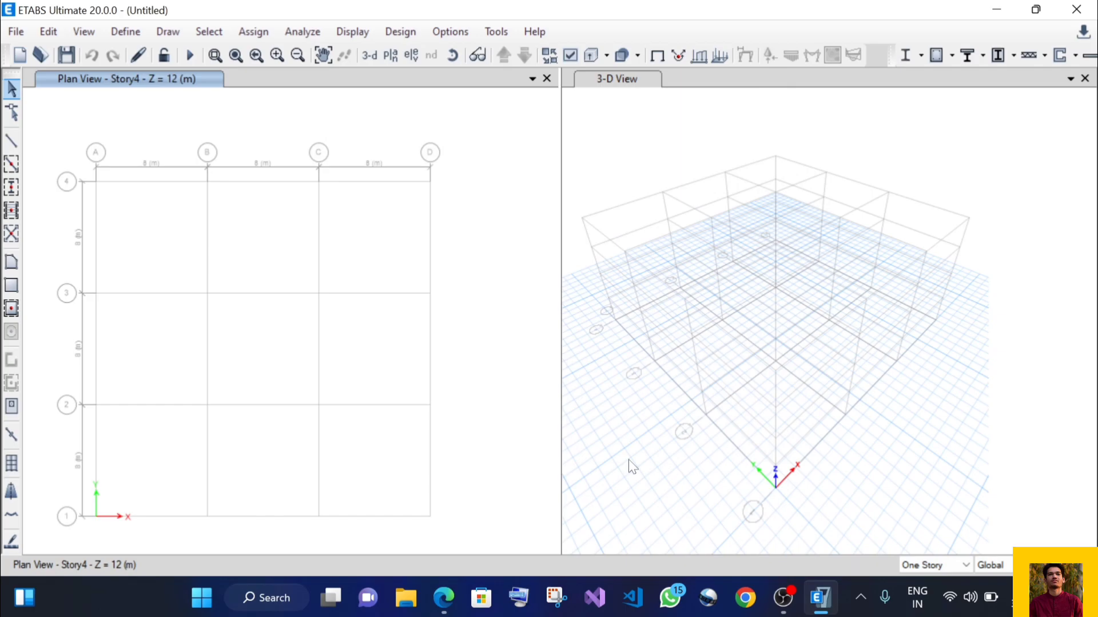
Draw C300x450 columns at all grid intersections from A to D and 1 to 4 in the Story4 plan.
click(12, 187)
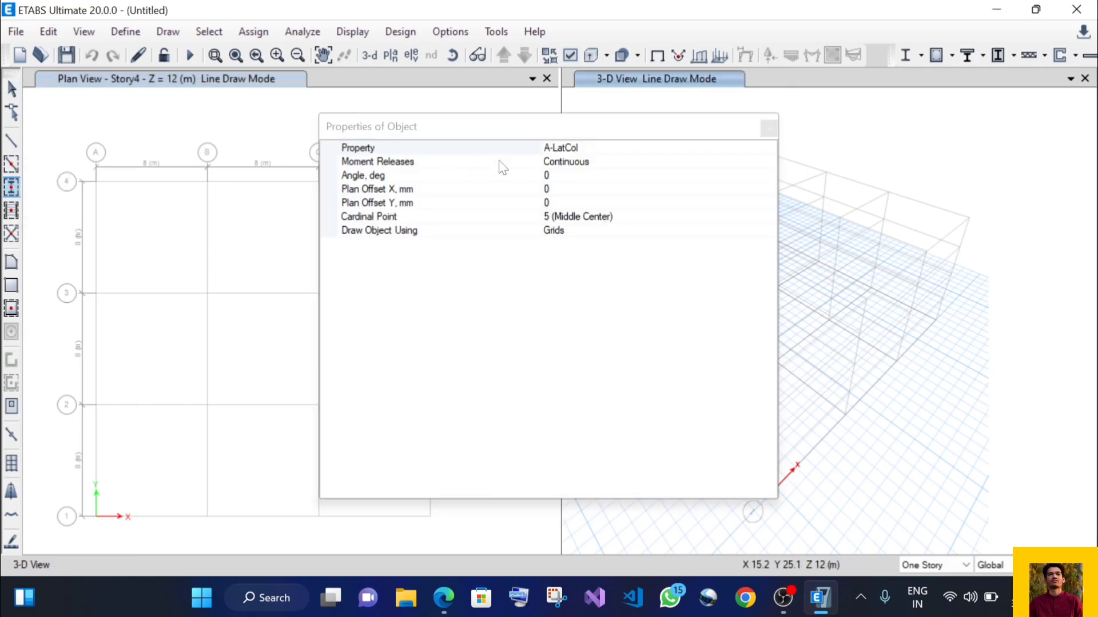
click(744, 148)
click(769, 148)
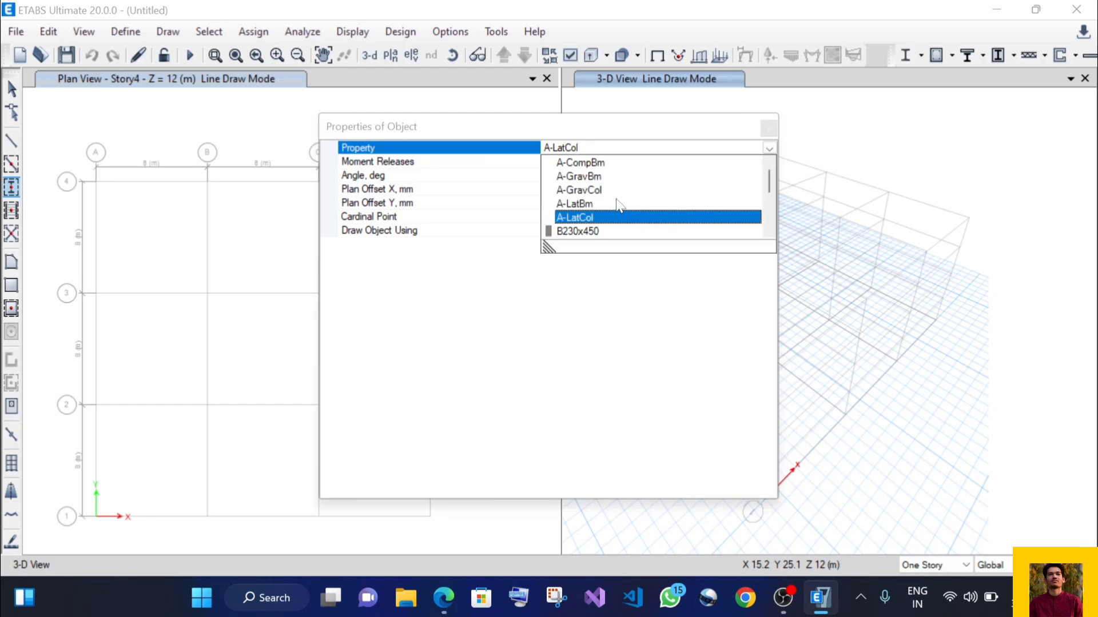
scroll(615, 208, down, 2)
click(578, 203)
drag(474, 128, 789, 113)
drag(58, 154, 471, 544)
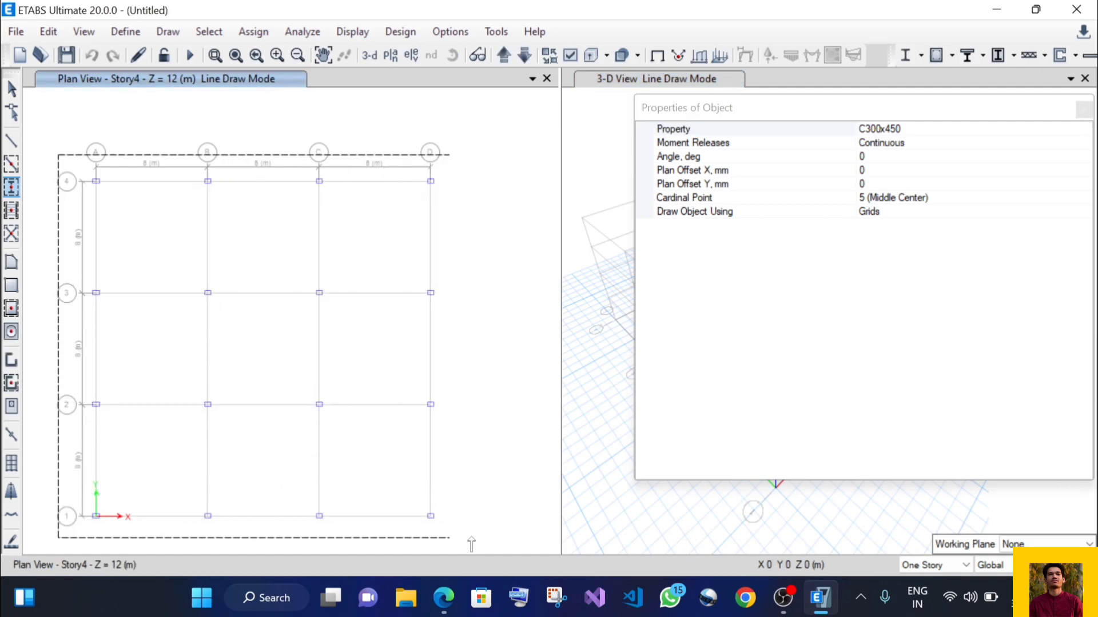
drag(471, 543, 472, 542)
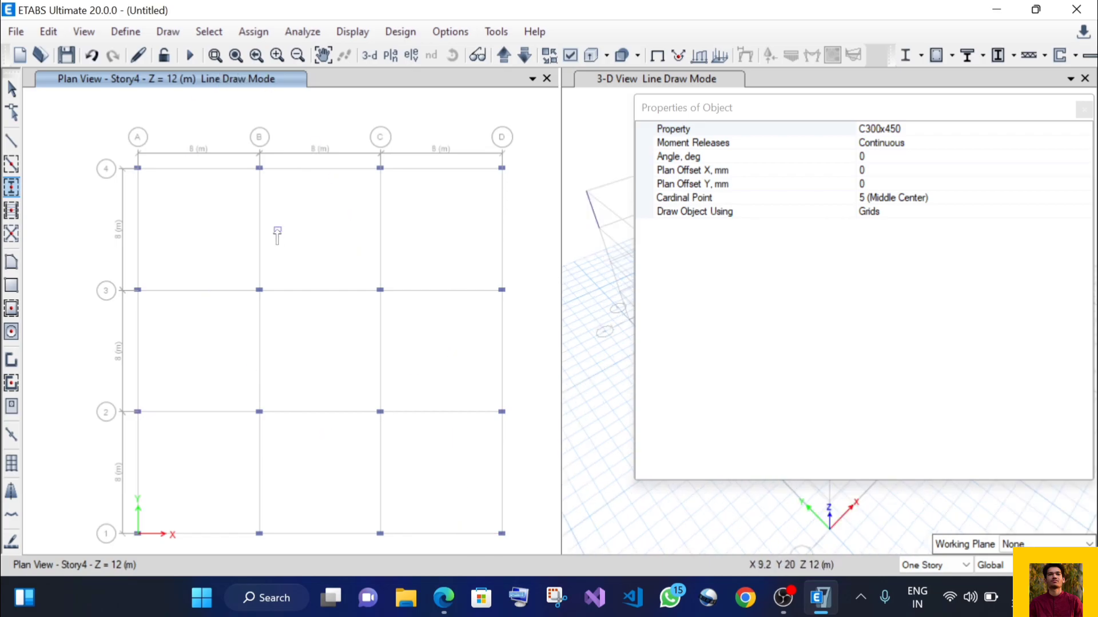
Draw a B230x450 beam along grid line 4 between grids A and B in the Story4 plan.
click(6, 170)
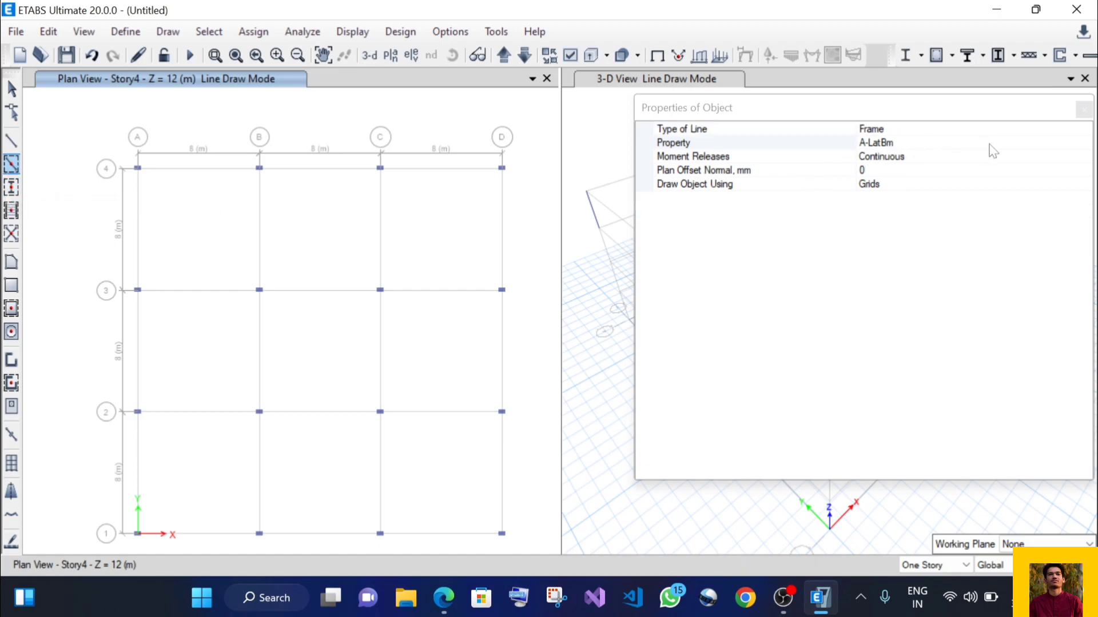
click(989, 144)
click(1084, 144)
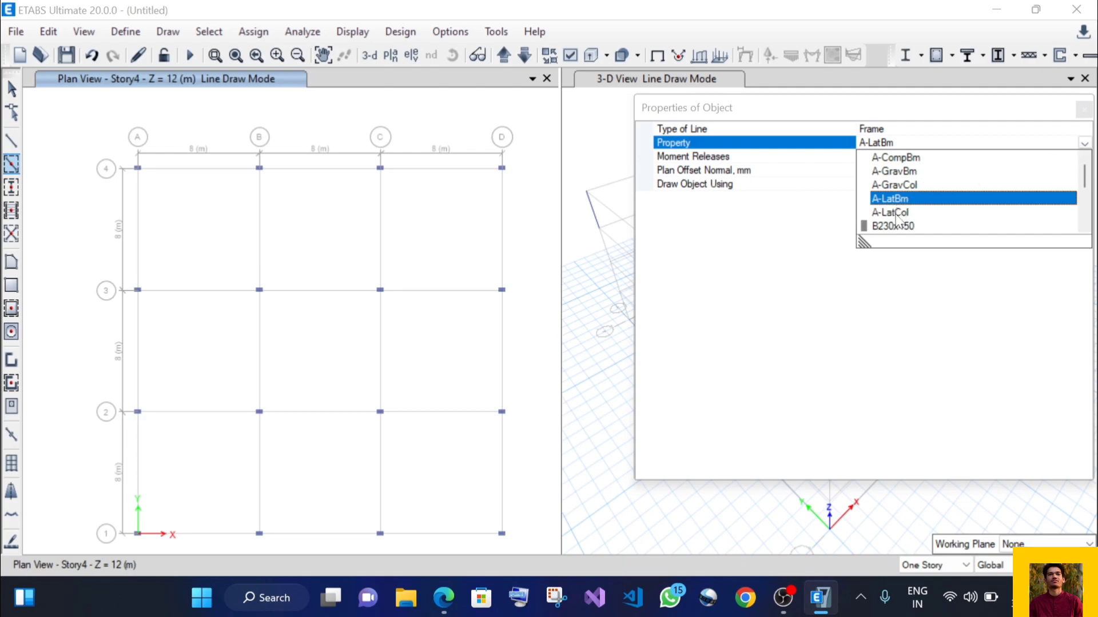
scroll(896, 216, down, 3)
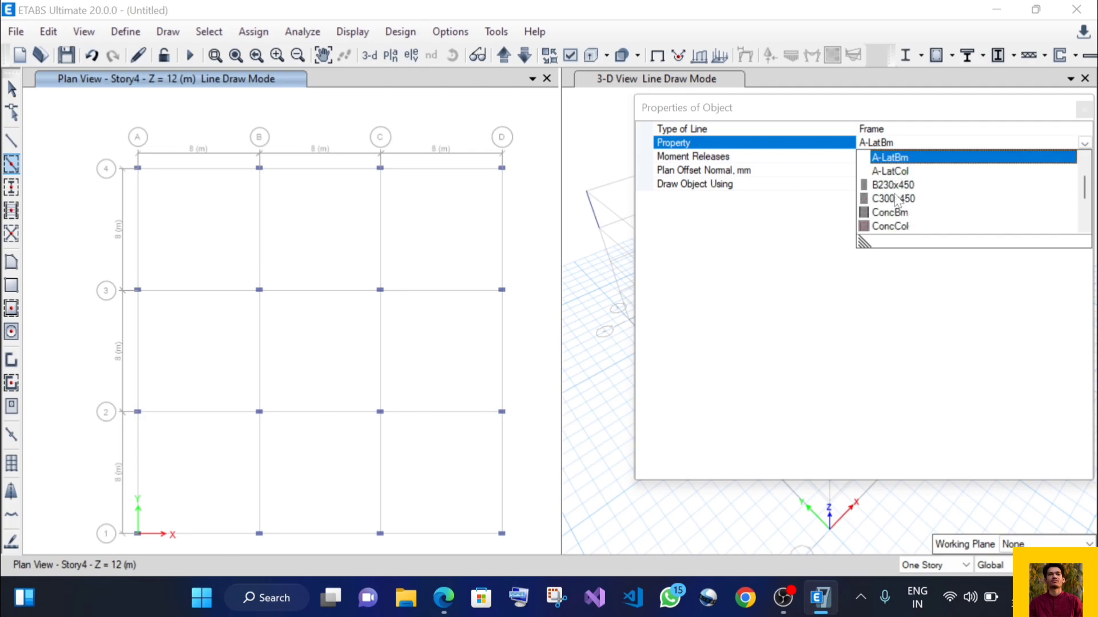
click(893, 184)
click(171, 177)
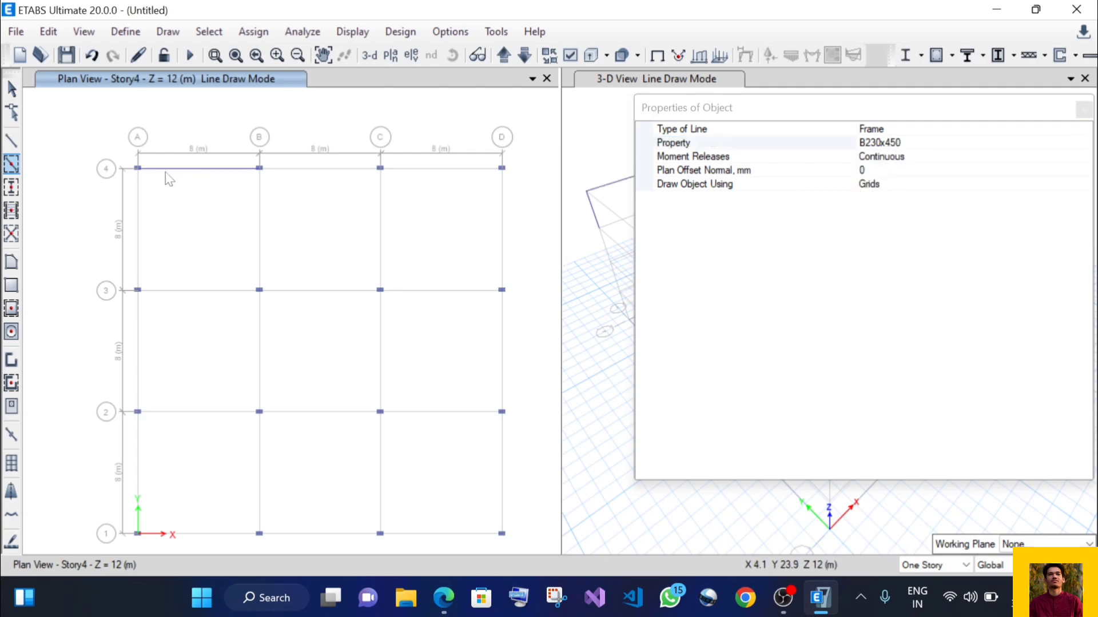
Draw B230x450 beams along all grid lines from A to D and 1 to 4 in the Story4 plan.
drag(77, 143, 519, 544)
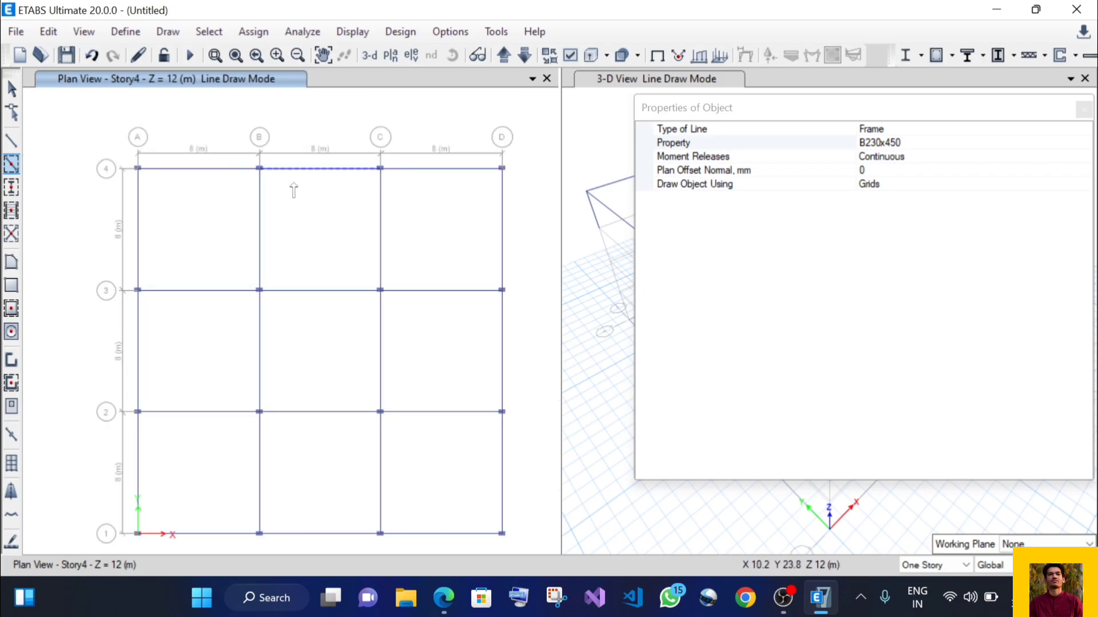
key(Escape)
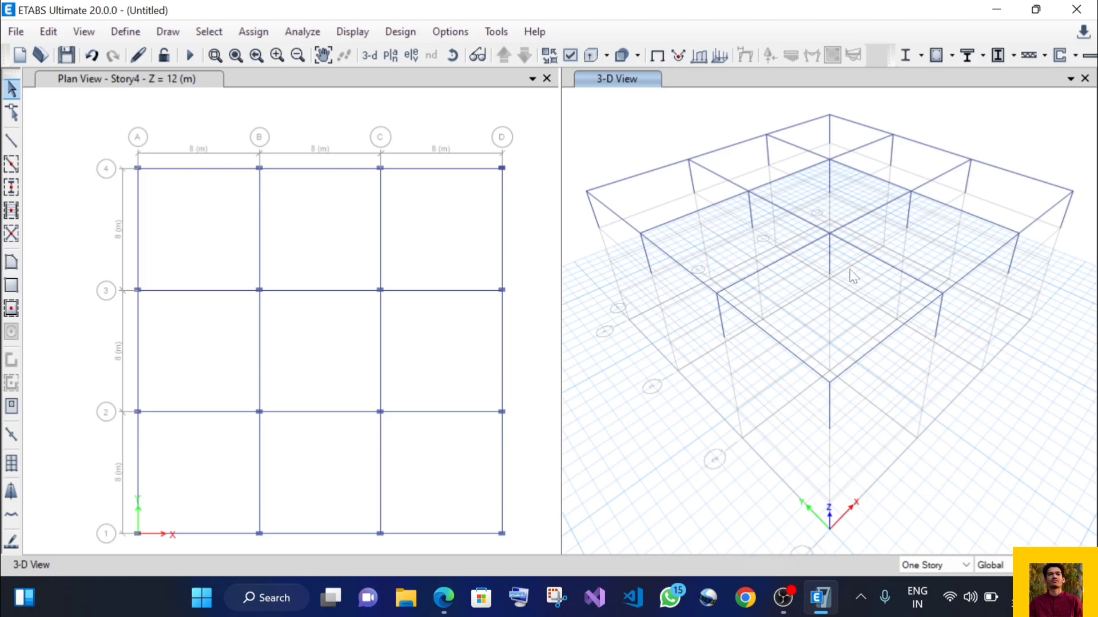
Delete all the columns and beams drawn in the Story4 plan.
drag(98, 152, 528, 540)
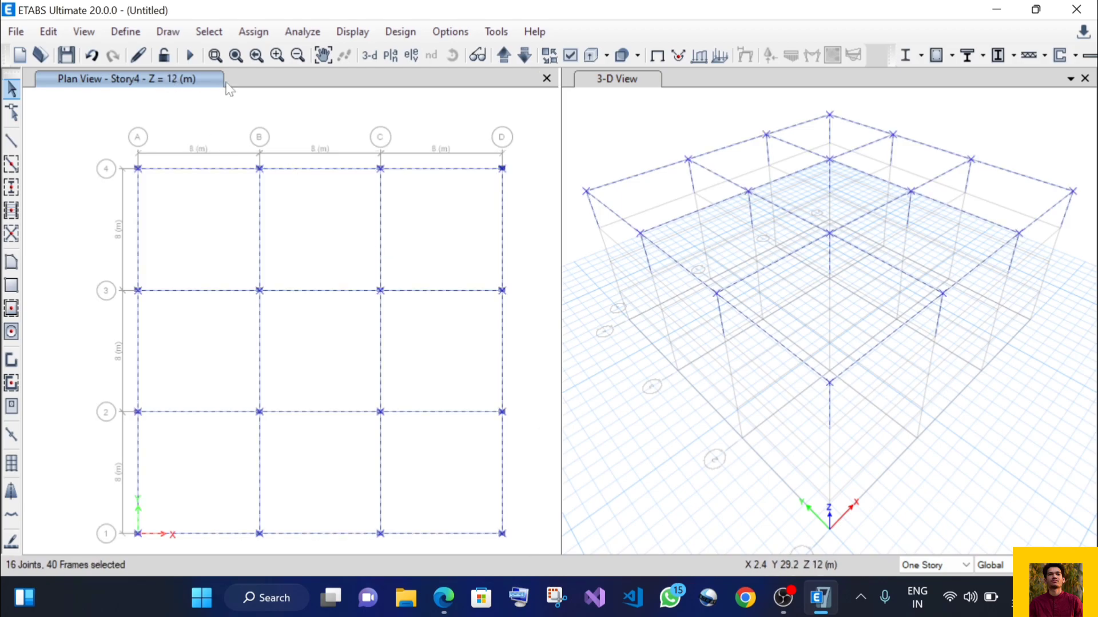
key(Delete)
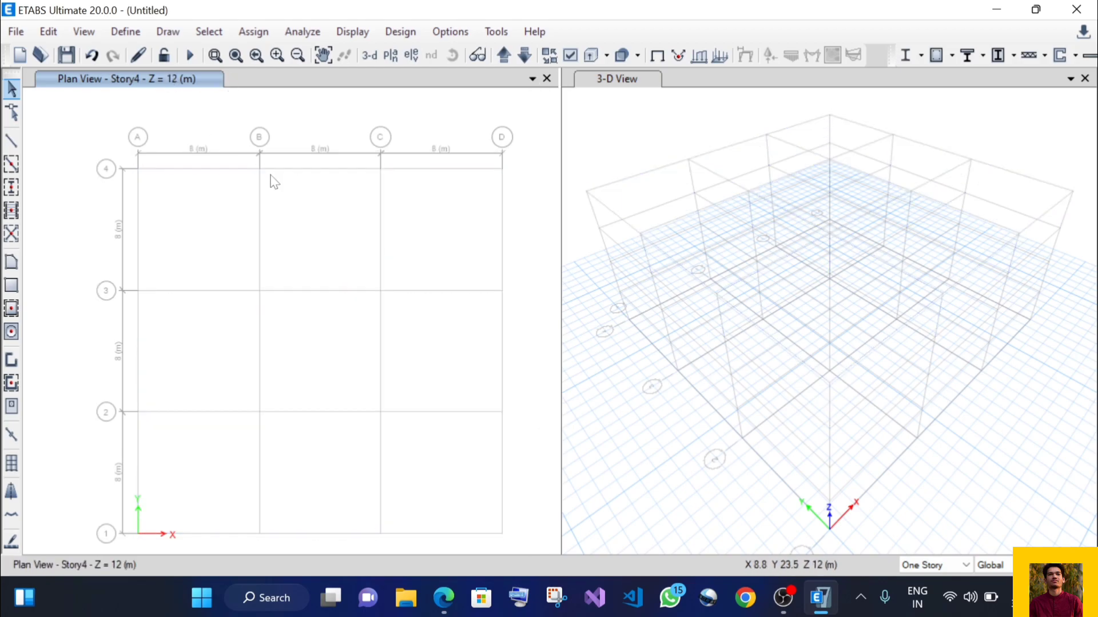
Draw C300x450 columns at all grid intersections from A to D and 1 to 4, applied to All Stories.
click(930, 567)
click(922, 592)
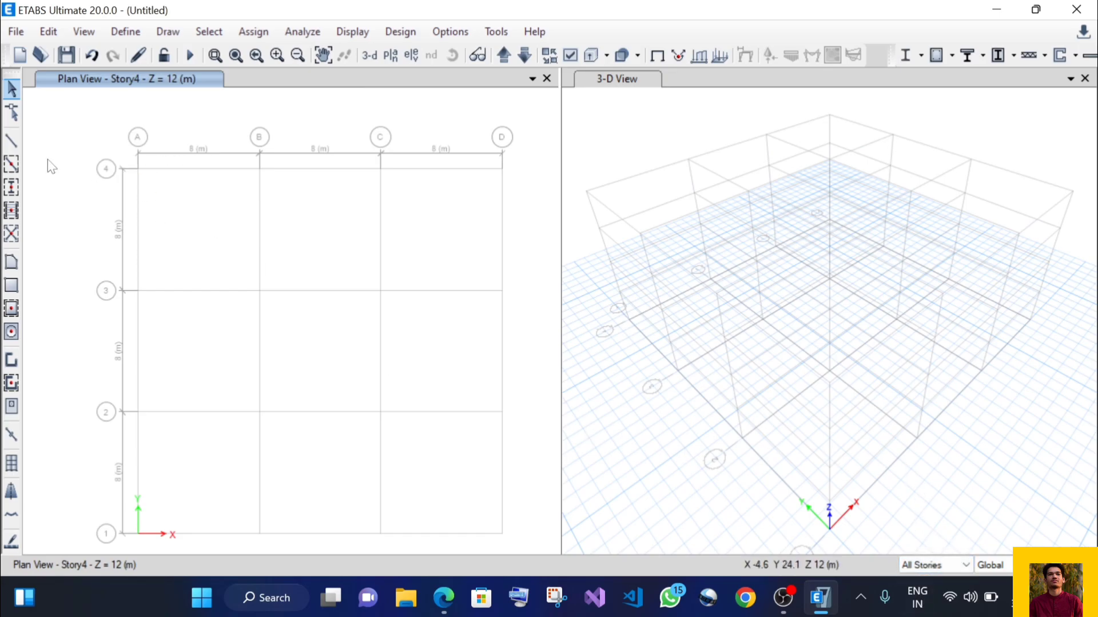
click(10, 191)
mouse_move(95, 139)
mouse_down()
mouse_move(432, 432)
mouse_move(525, 541)
mouse_up()
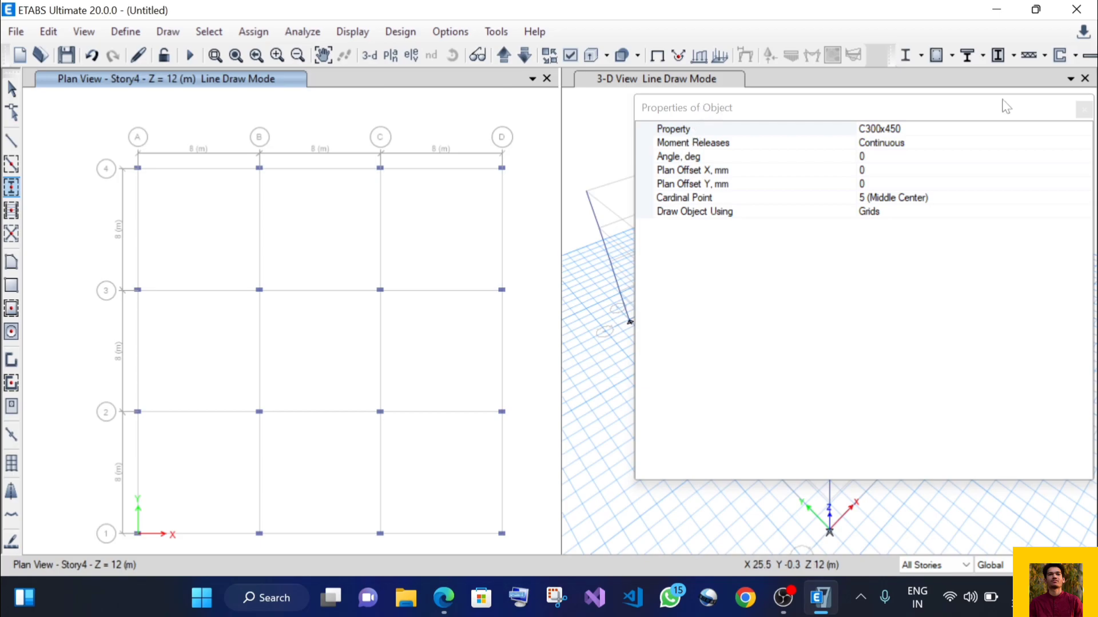
click(1084, 109)
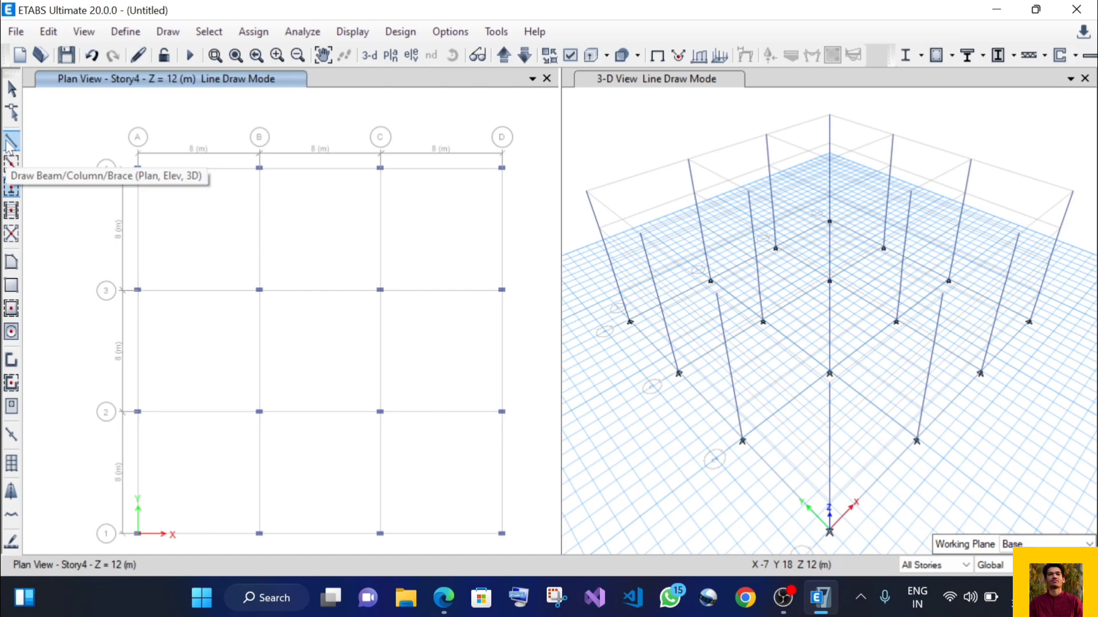
Draw B230x450 beams along all grid lines from A to D and 1 to 4 on all stories.
click(11, 166)
drag(85, 140, 528, 546)
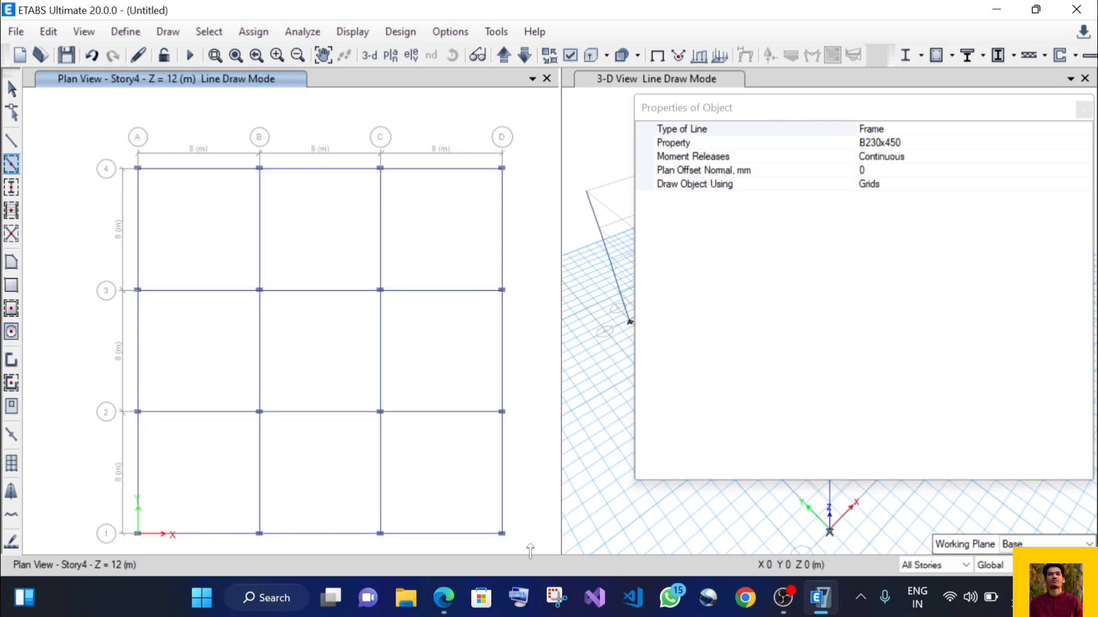
click(1084, 109)
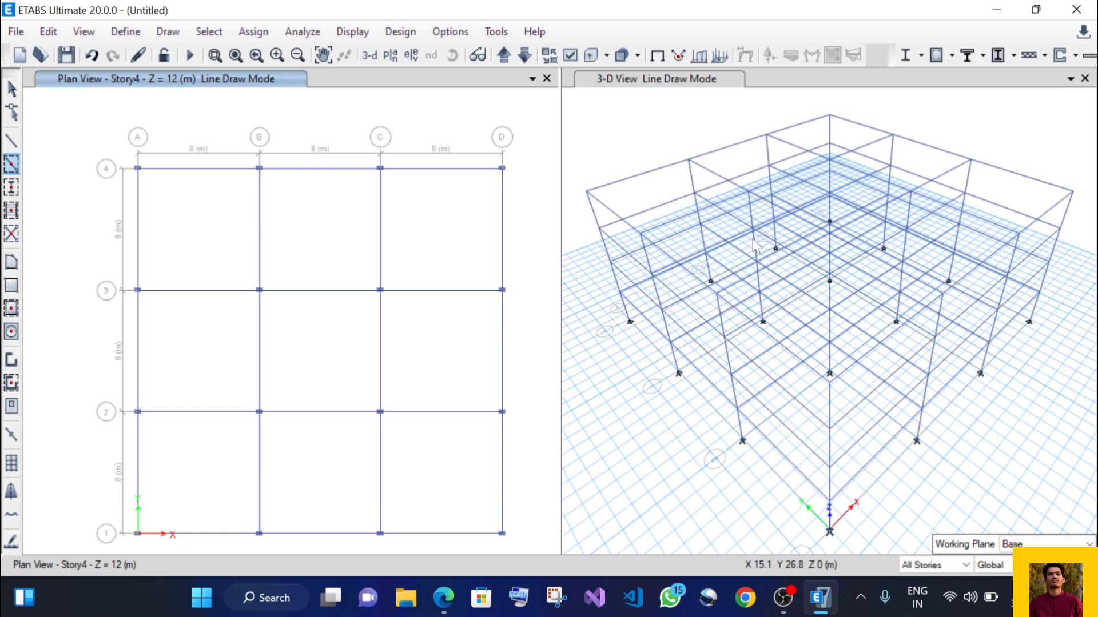
click(612, 83)
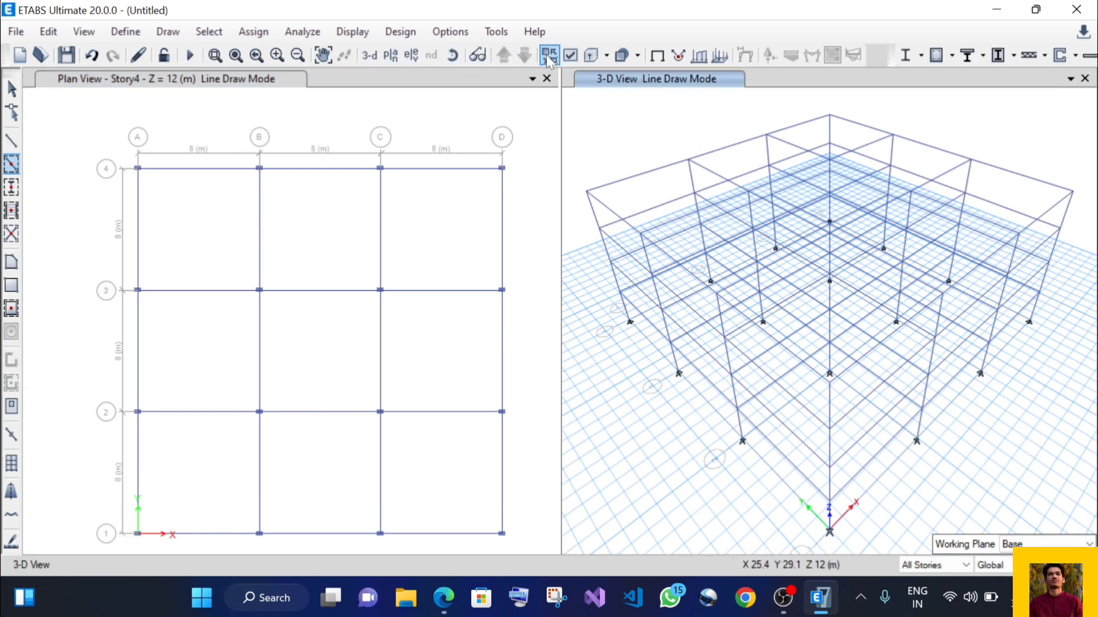
click(564, 56)
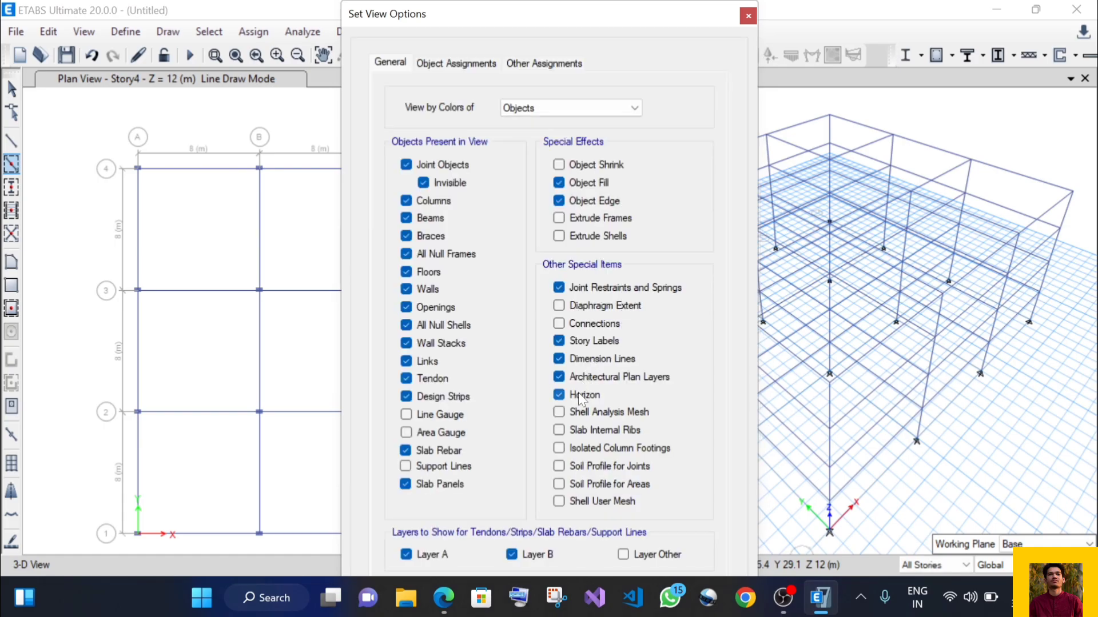
key(Escape)
drag(971, 112, 782, 96)
click(898, 93)
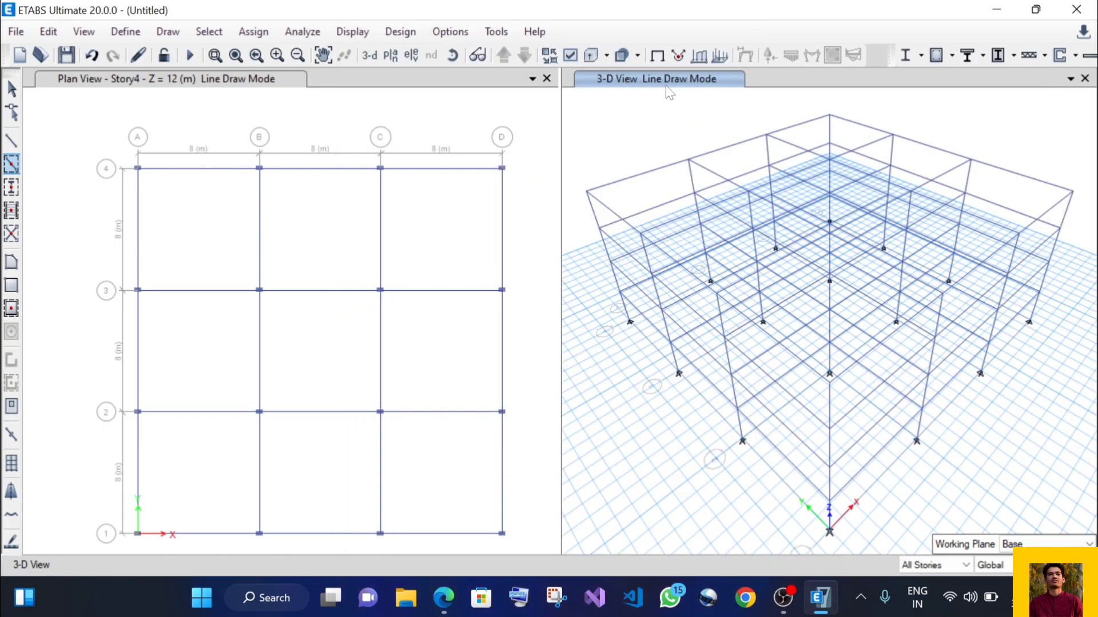
Add a new slab section property with material M30 and name it SLAB 150.
key(Escape)
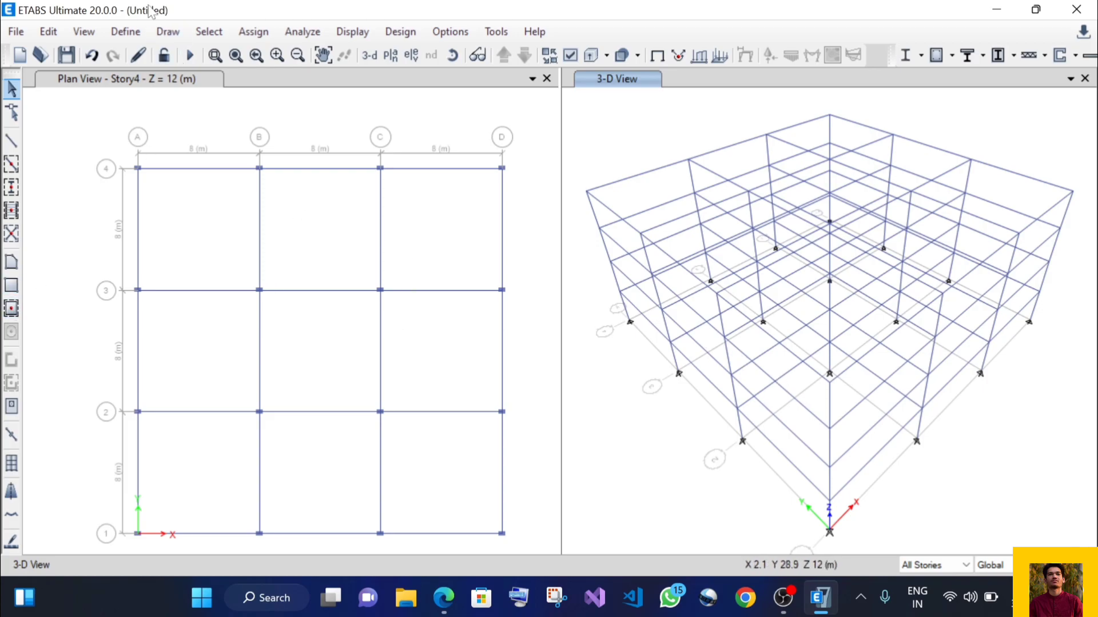
click(125, 31)
mouse_move(157, 57)
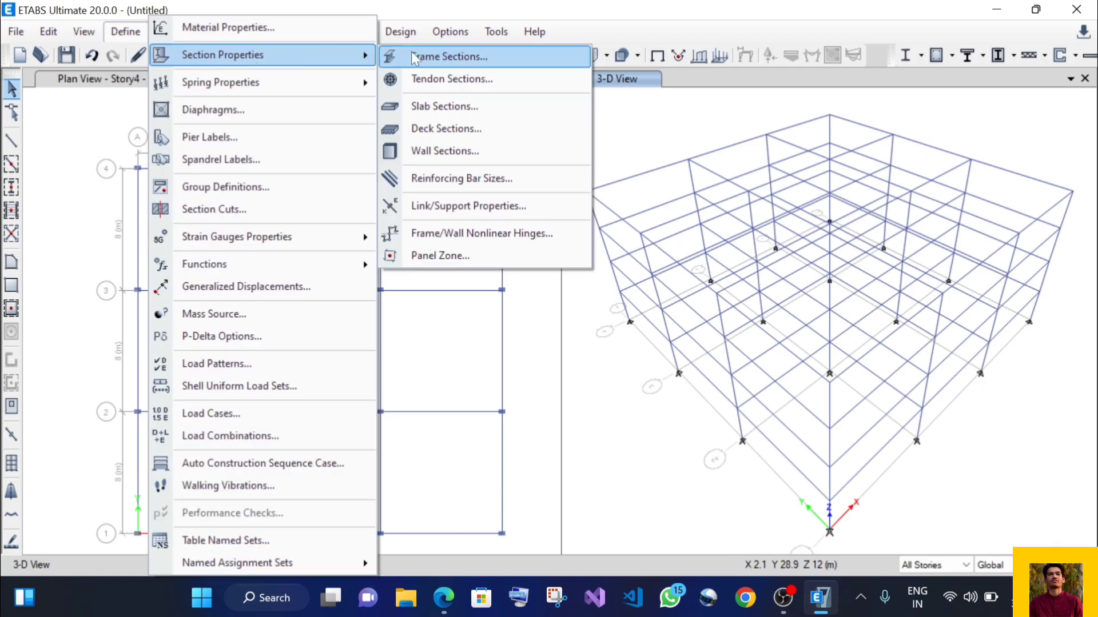
click(448, 106)
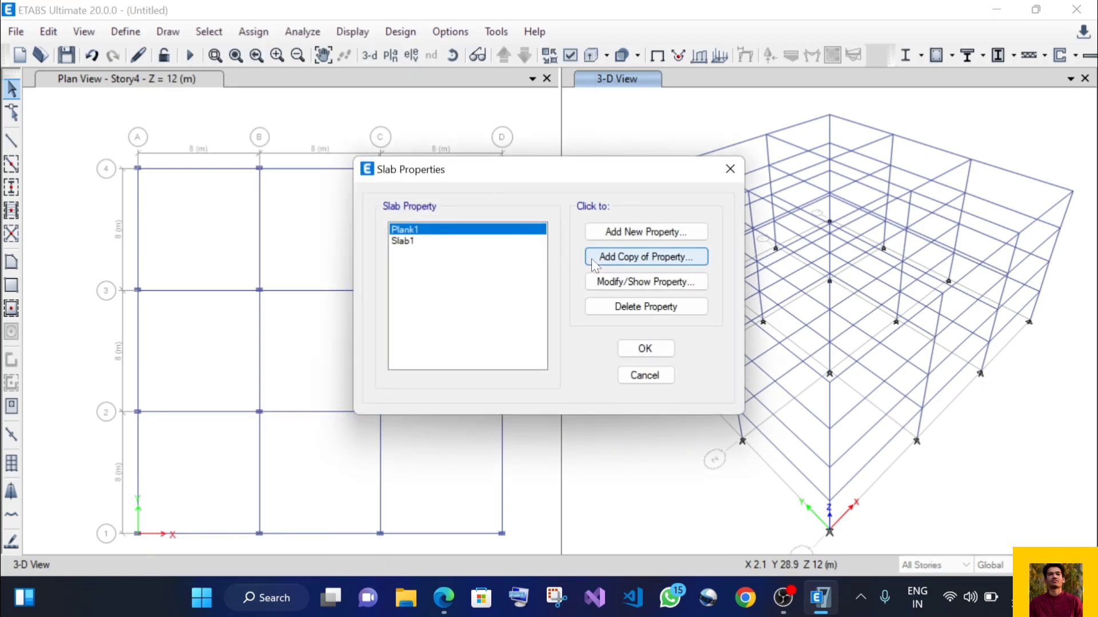
click(626, 231)
click(557, 132)
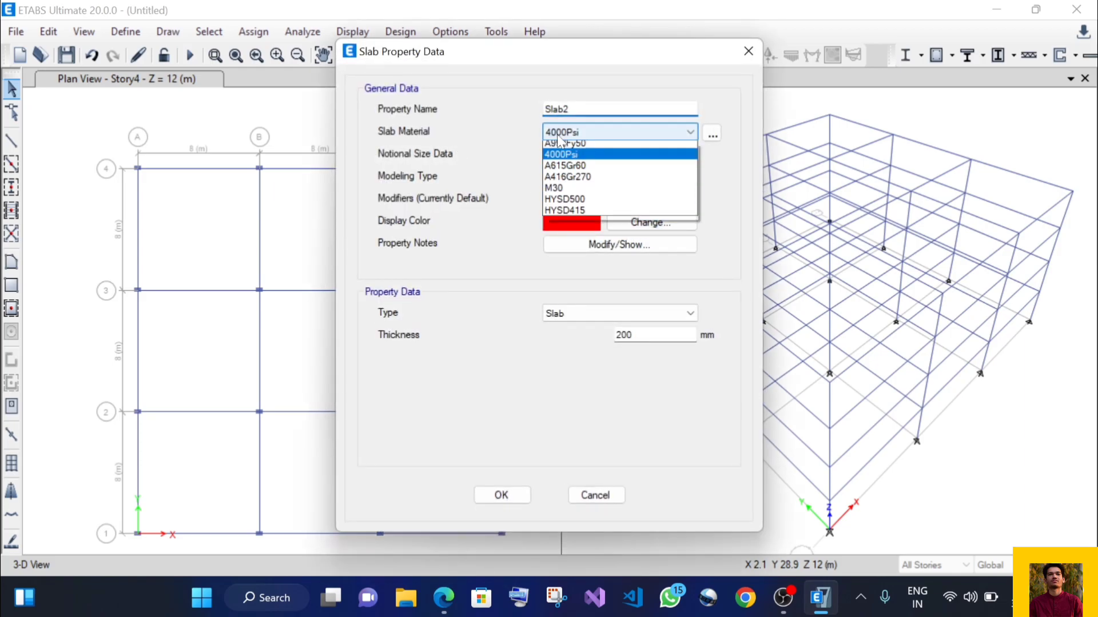
click(557, 192)
drag(575, 109, 544, 111)
text(SLAB 150)
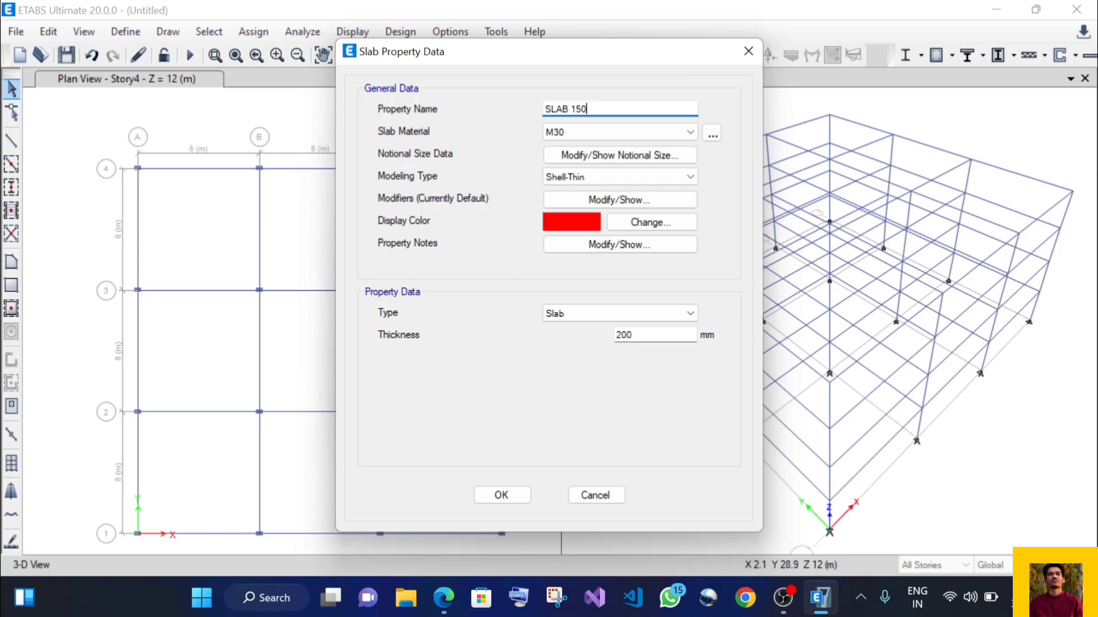
Set the slab thickness to 150 mm, keep the Shell-Thin modeling type and finish defining slab properties.
double_click(624, 335)
text(150)
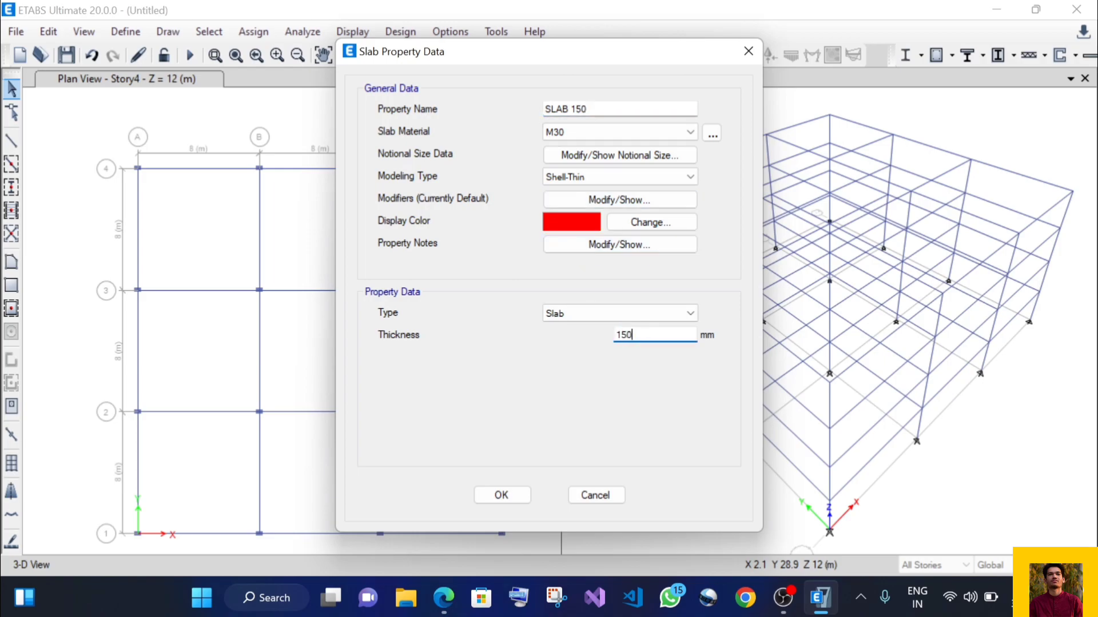
click(599, 182)
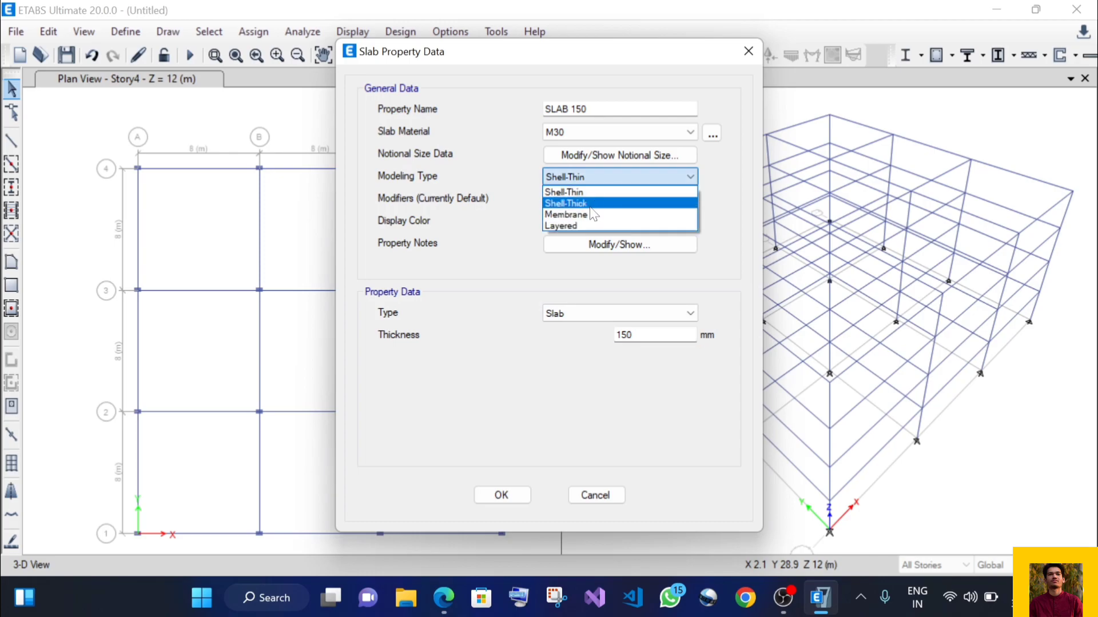
click(577, 180)
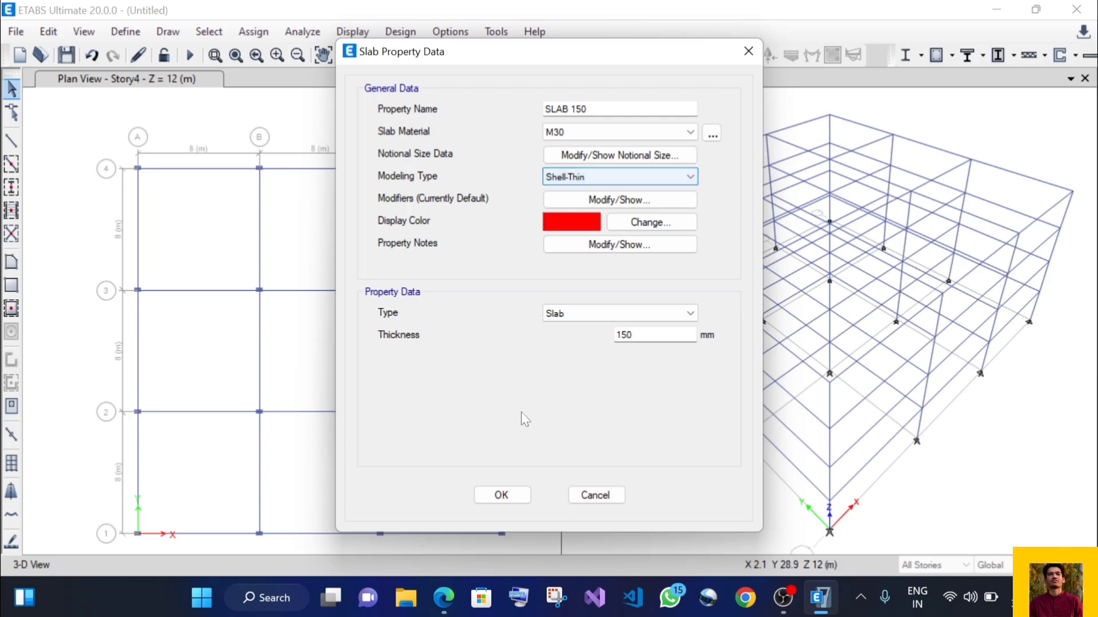
click(503, 495)
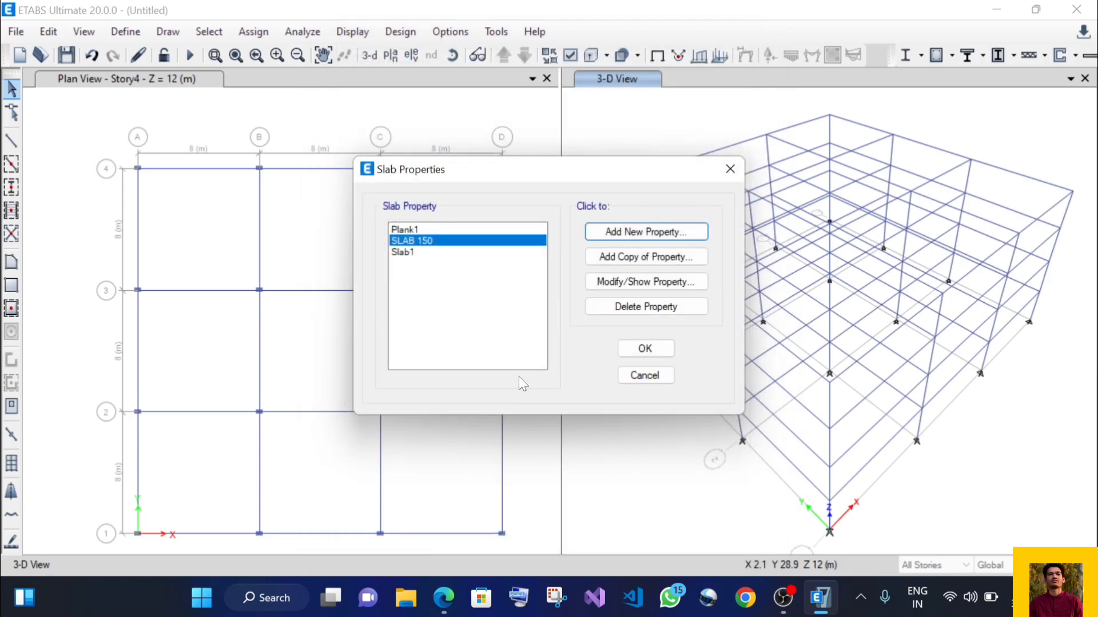
click(634, 348)
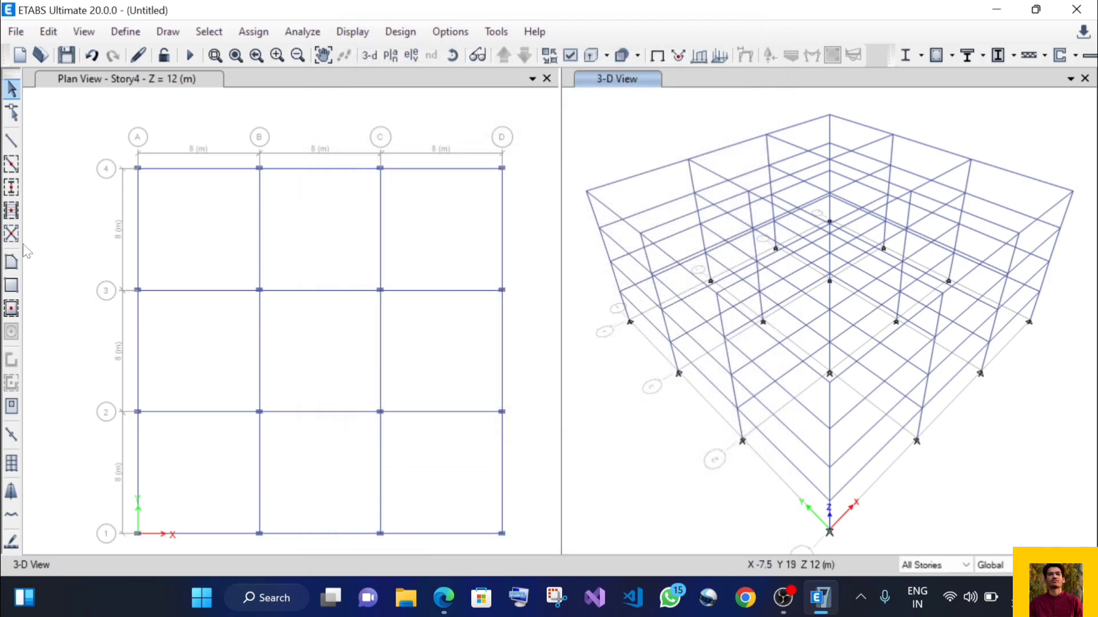
Draw SLAB 150 floor slabs in every bay between grids A to D and 1 to 4 on all stories.
click(11, 309)
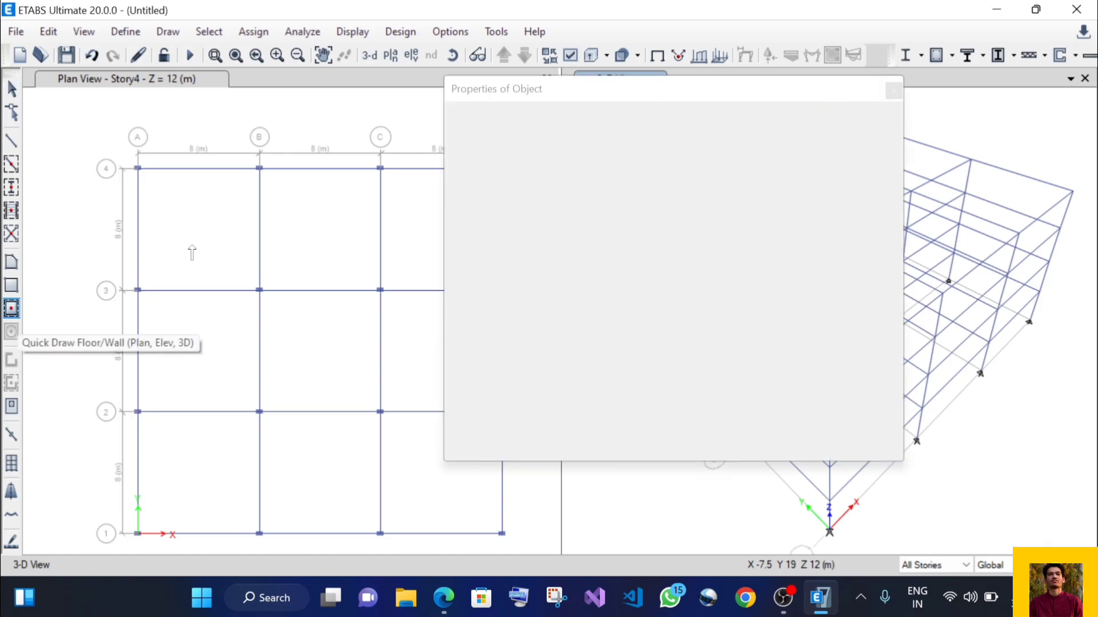
click(881, 112)
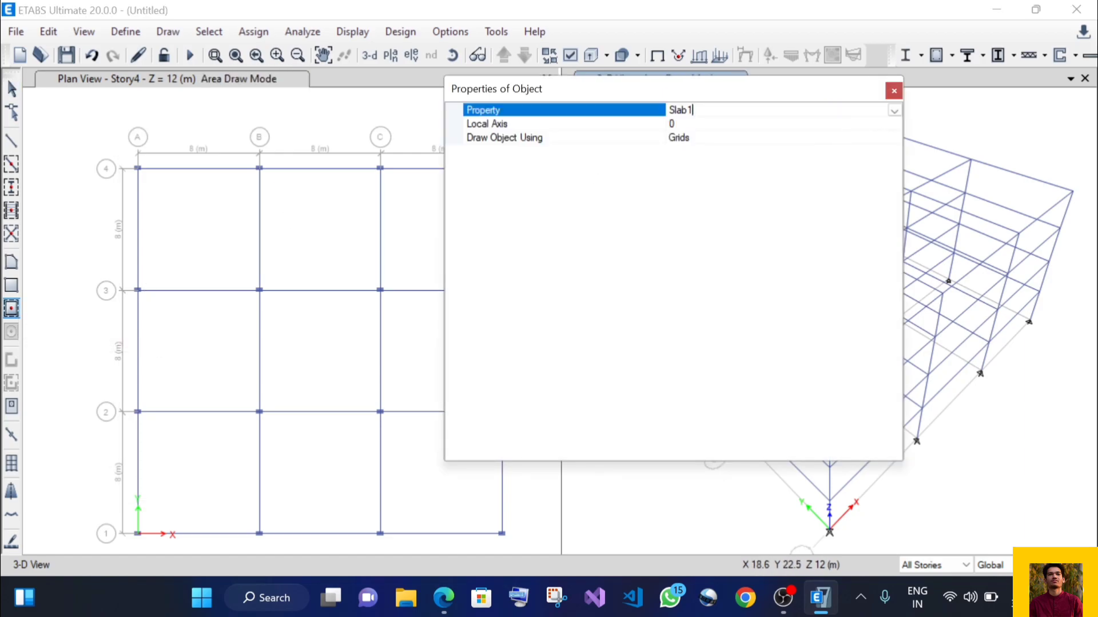
click(895, 110)
click(708, 167)
text(p)
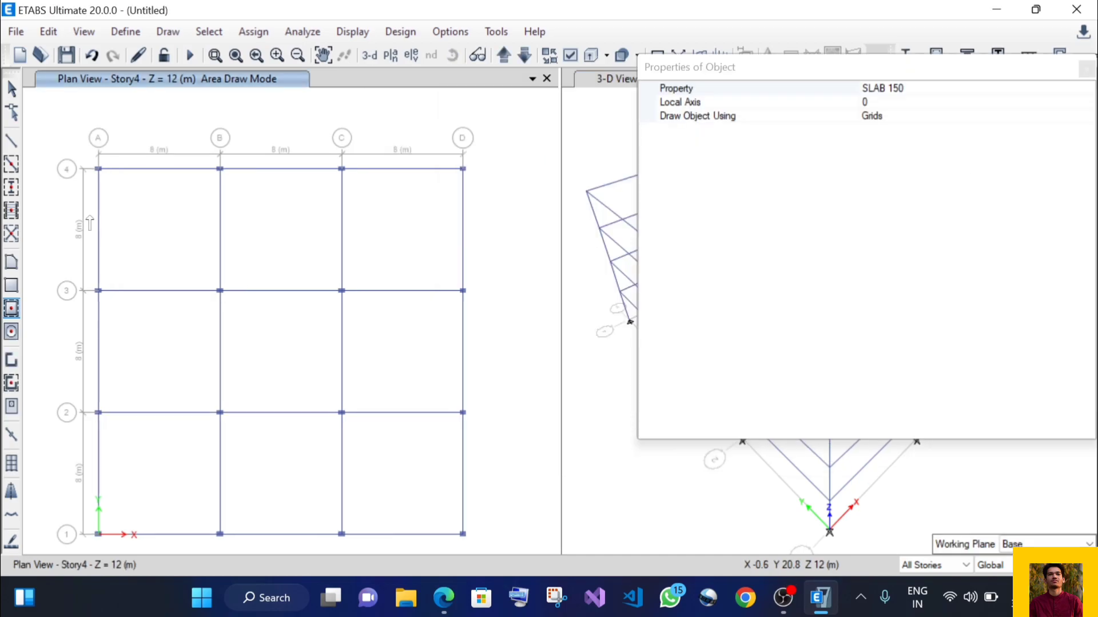
drag(731, 70, 681, 63)
mouse_move(78, 148)
mouse_down()
mouse_move(480, 514)
mouse_move(496, 548)
mouse_up()
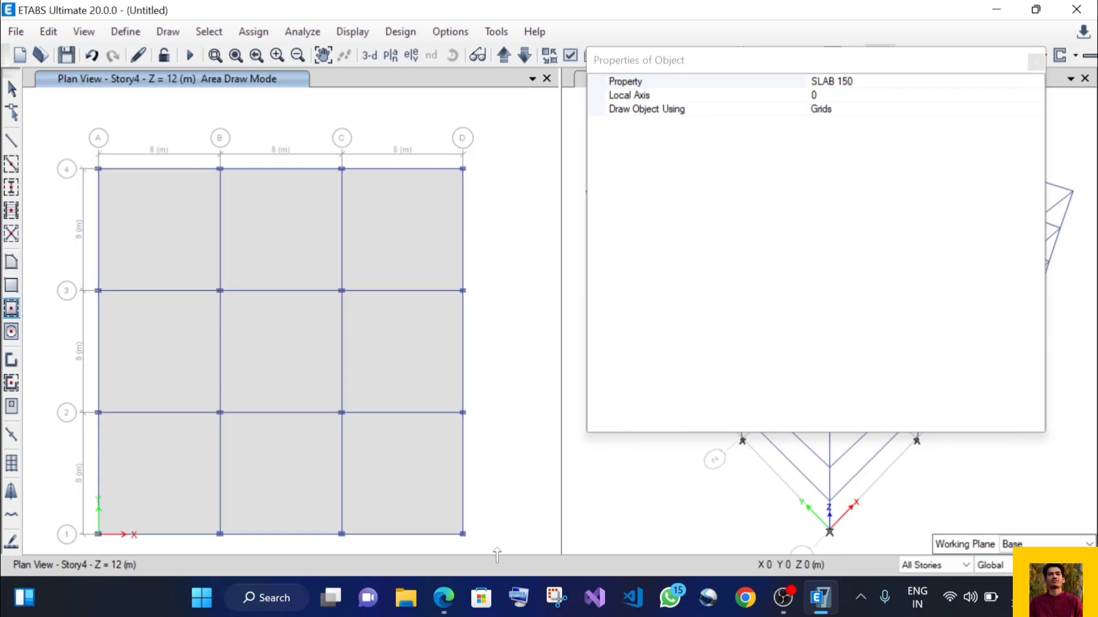
click(1034, 61)
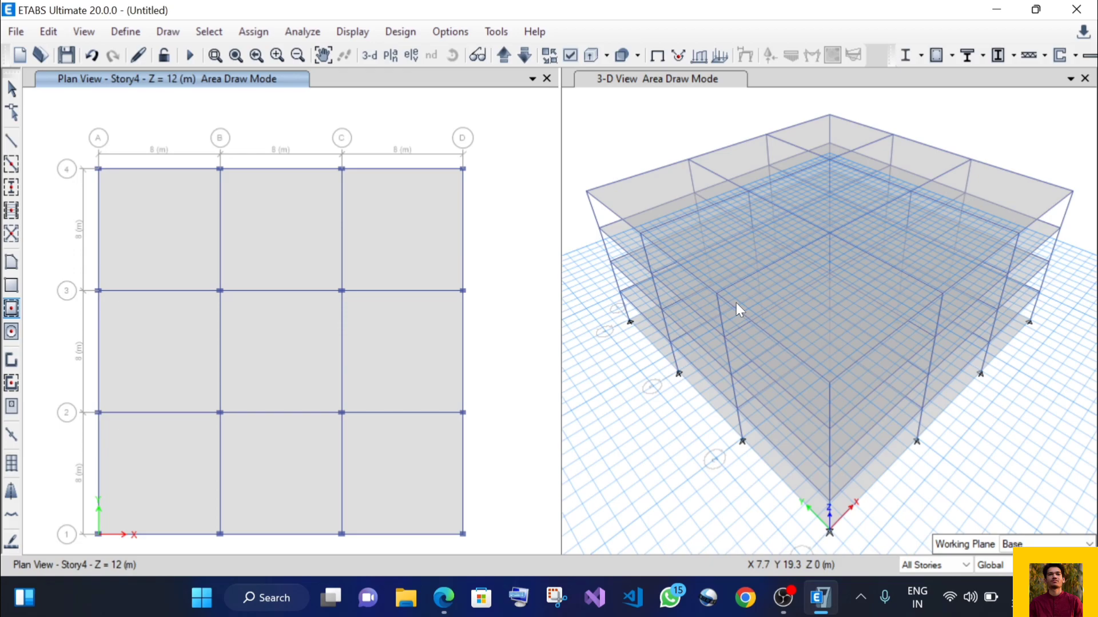
key(Escape)
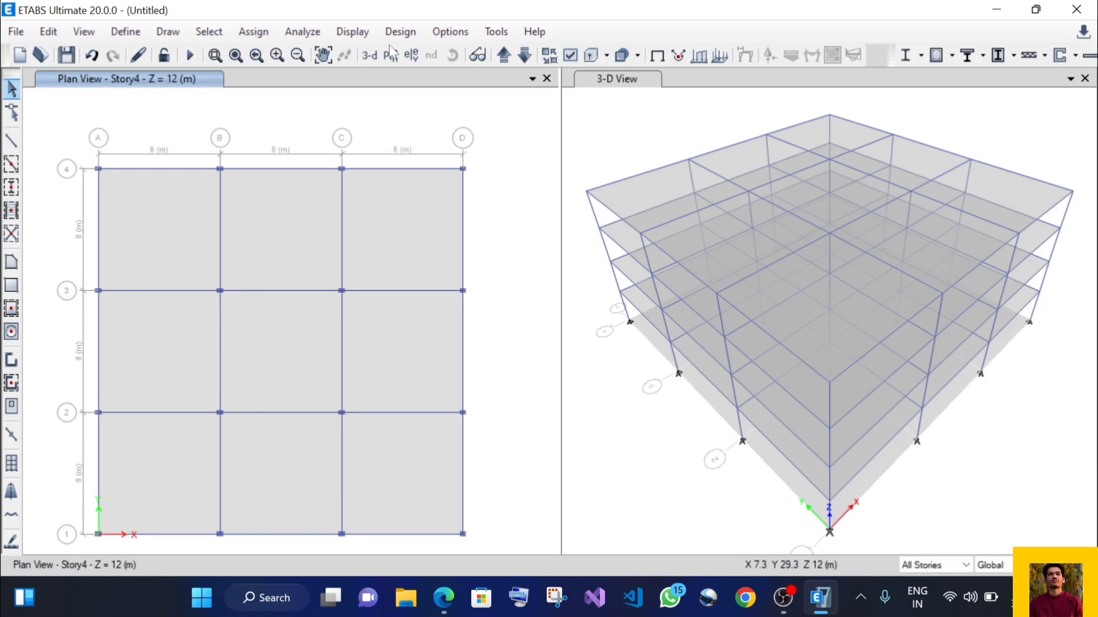
Limit edits to One Story and delete all the slabs in the Base plan at Z = 0.
click(508, 56)
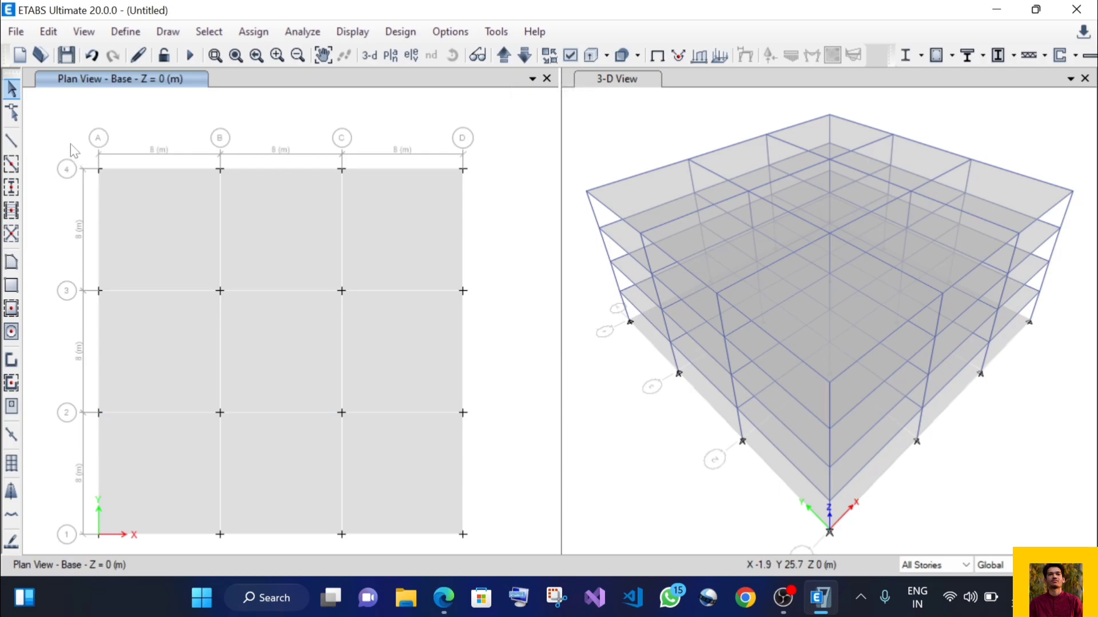
click(965, 565)
click(923, 578)
drag(37, 150, 529, 548)
key(Delete)
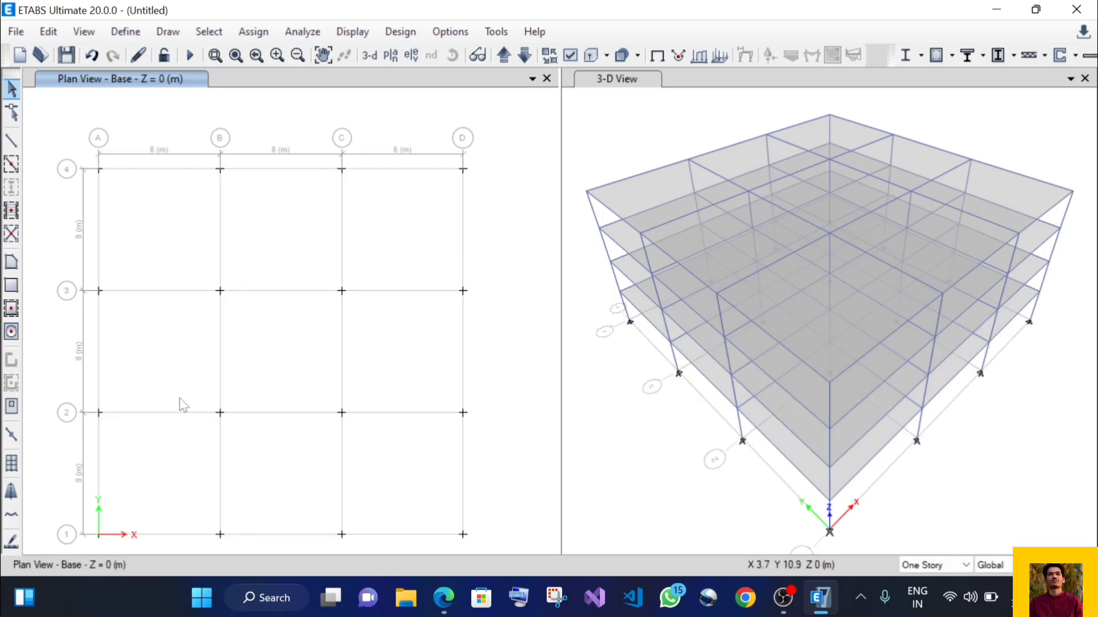
Move the plan view up story by story from Base to Story4.
click(502, 55)
click(503, 56)
click(502, 55)
click(503, 55)
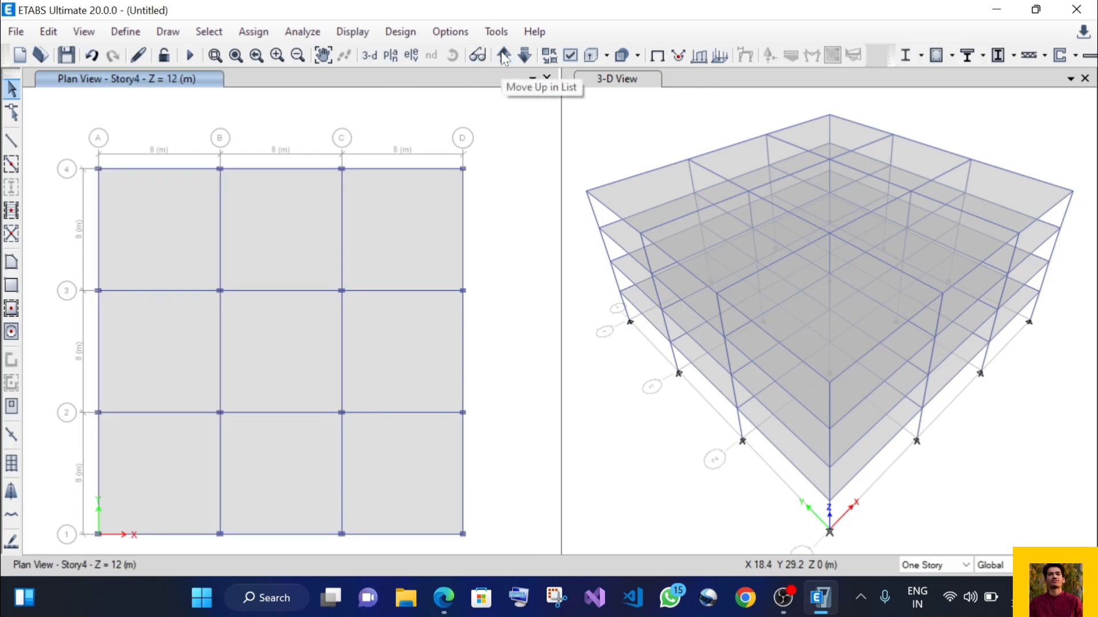
click(503, 55)
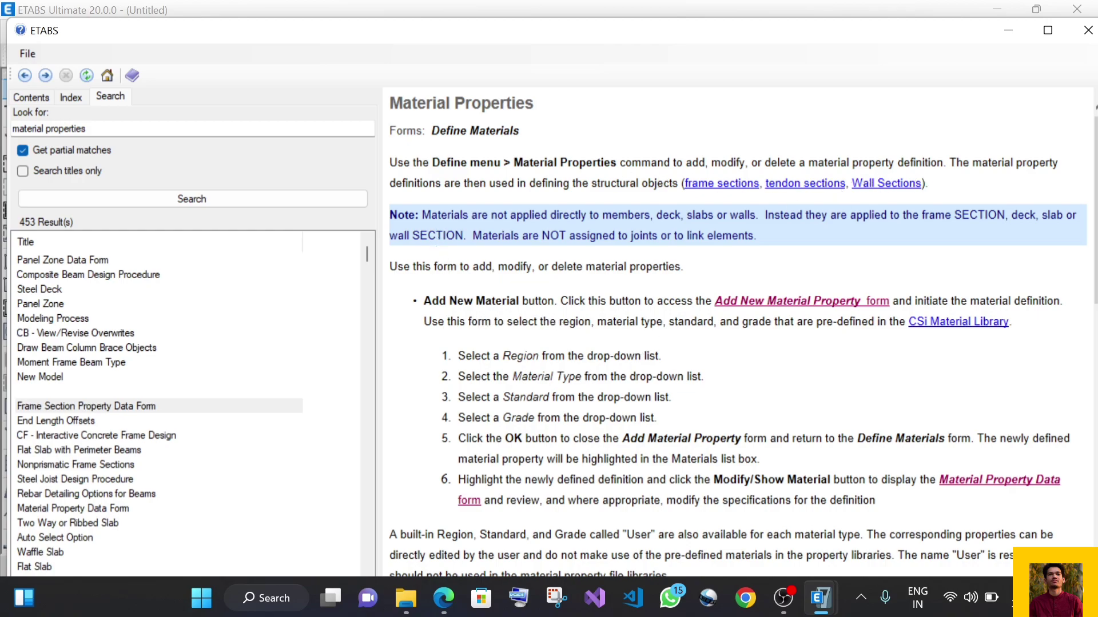
Read the Material Properties help topic on adding, copying and modifying material definitions.
scroll(635, 354, down, 3)
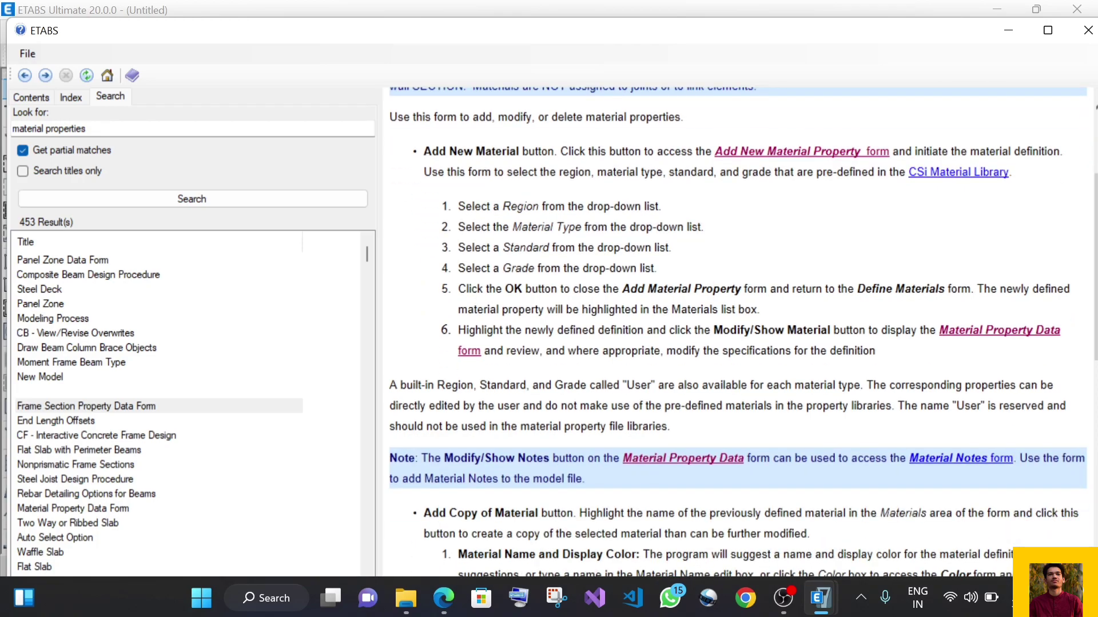
scroll(603, 354, down, 6)
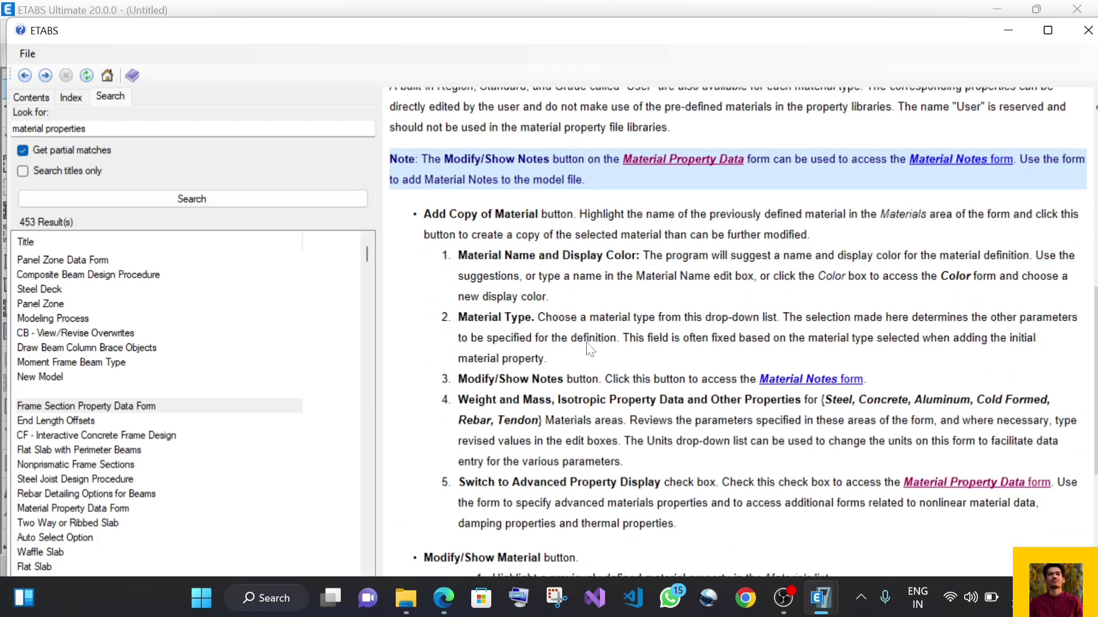
scroll(551, 294, down, 2)
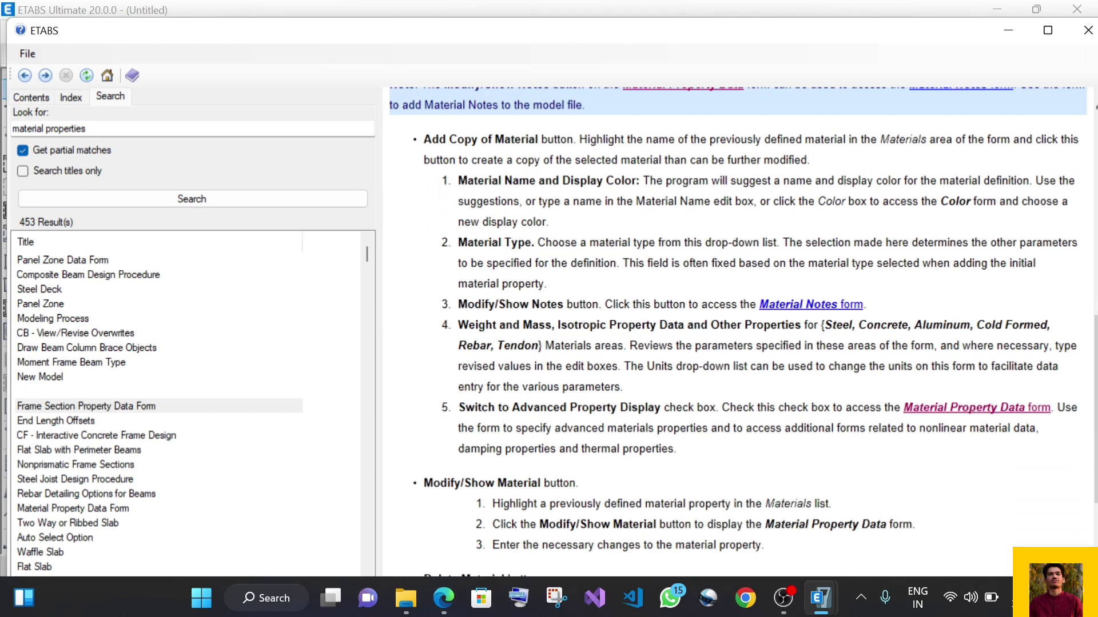
Open the linked Material Property Data Form help topic and read through its general, weight and mass, and mechanical property data sections.
scroll(737, 332, down, 2)
scroll(737, 332, down, 2)
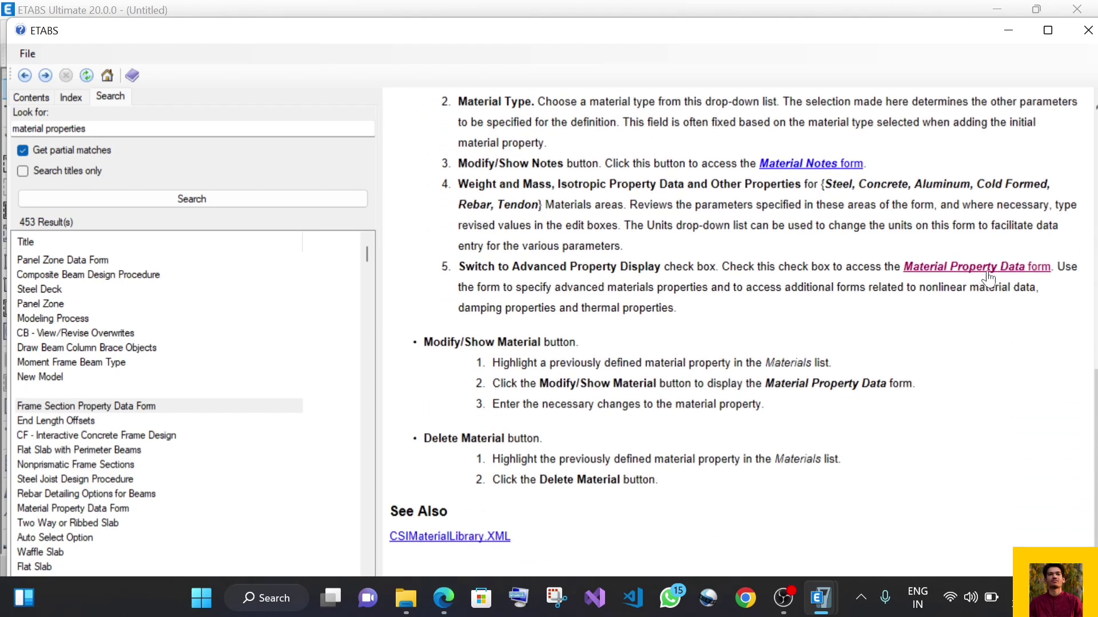
click(968, 269)
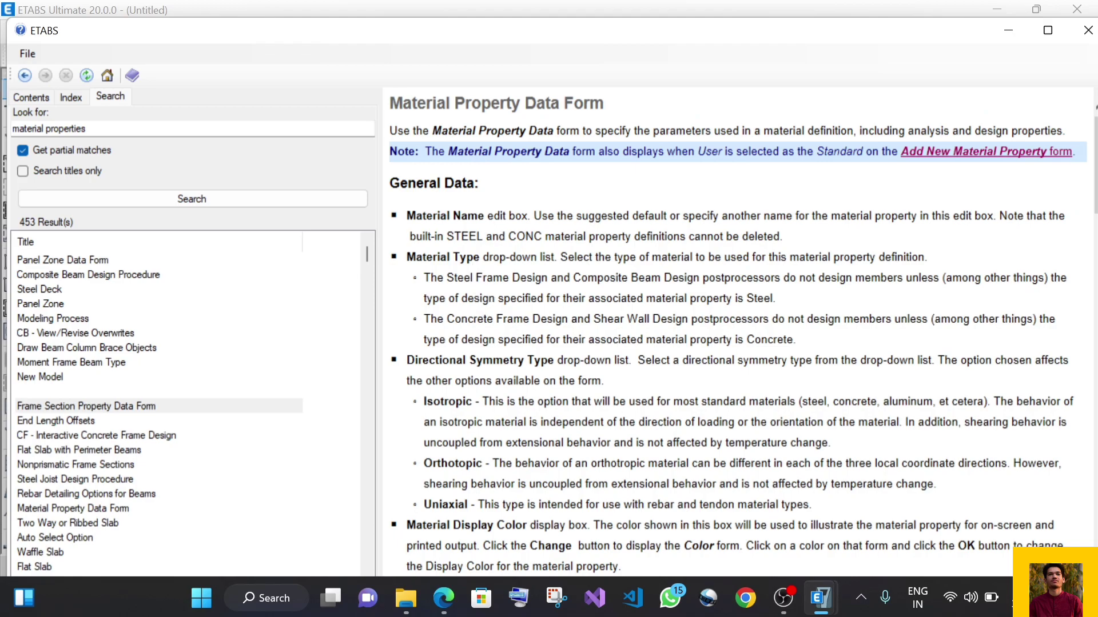
scroll(514, 337, down, 1)
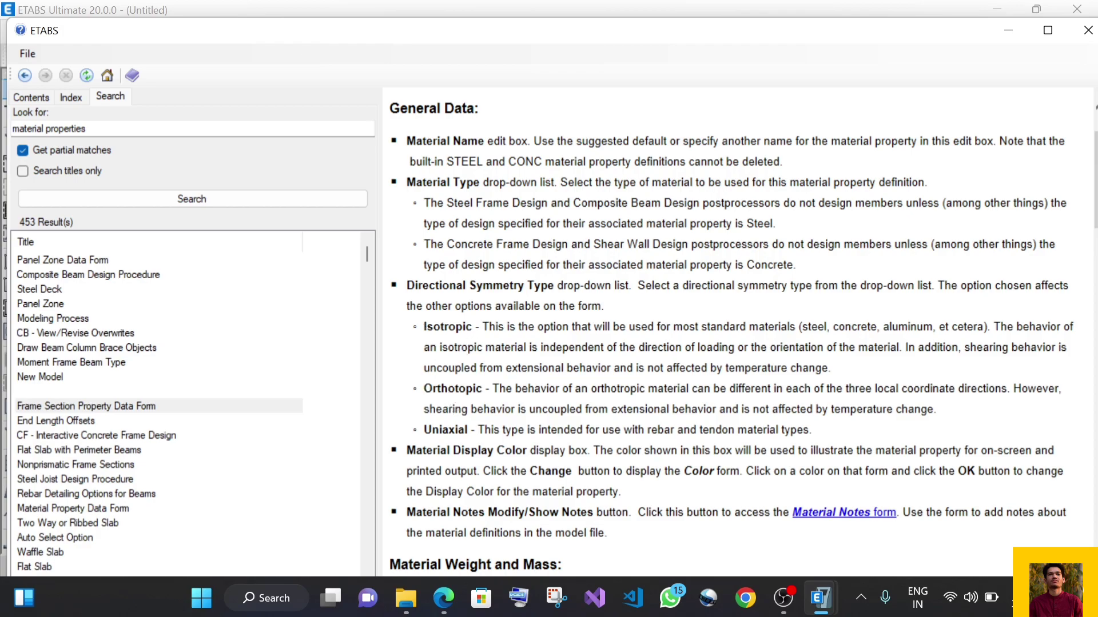
scroll(503, 365, down, 2)
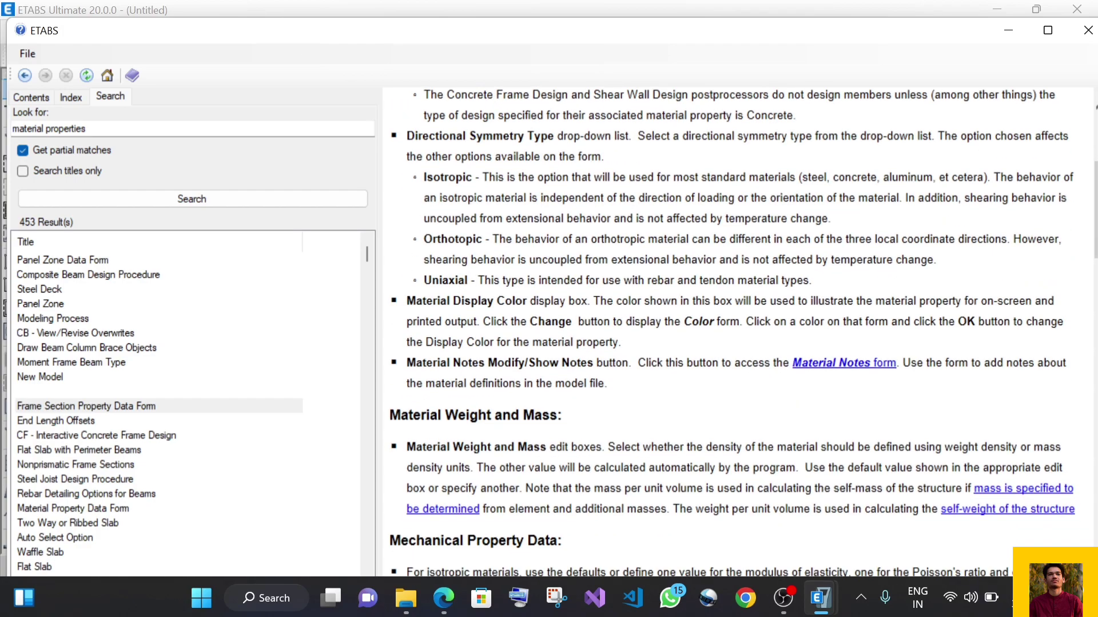
scroll(594, 490, down, 2)
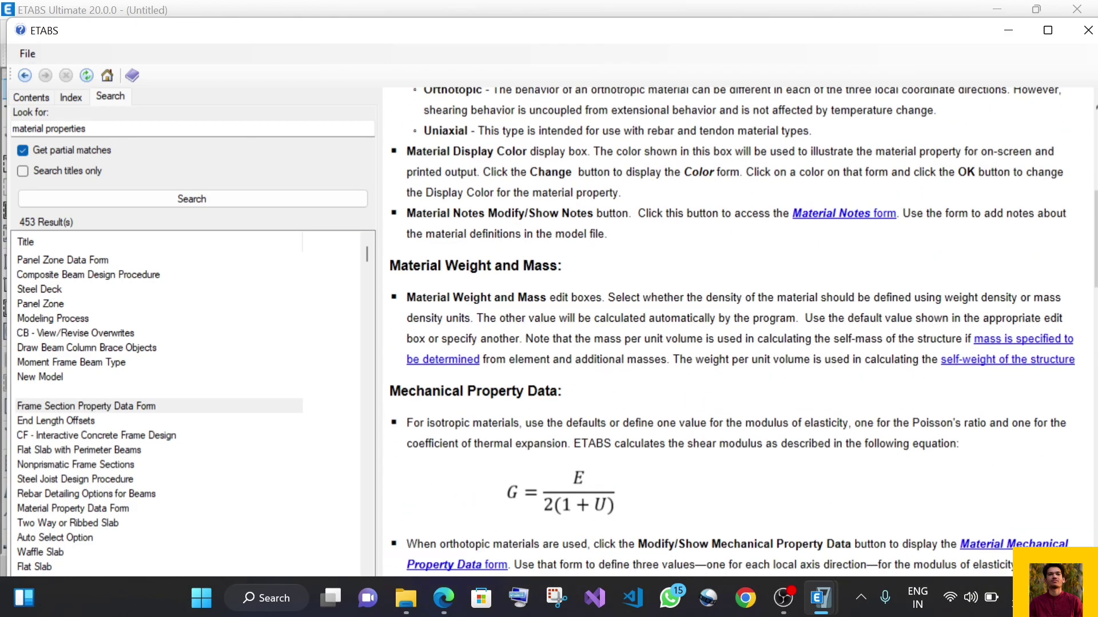
scroll(588, 327, down, 15)
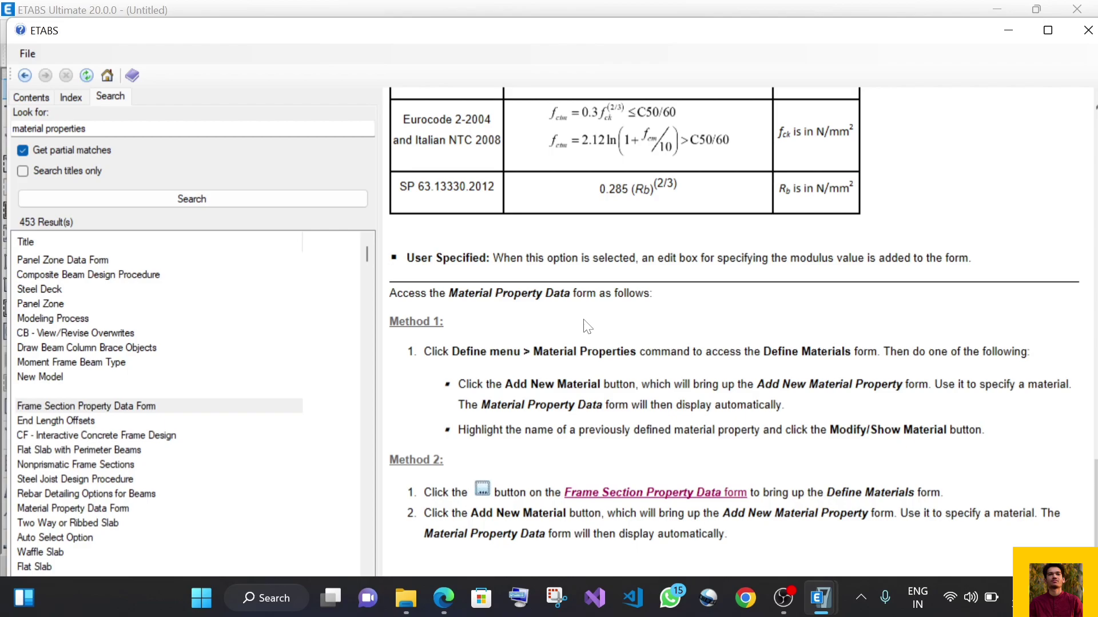
Return to the Frame Section Property Data Form help topic and read its section dimensions, modifiers and shape-specific options.
key(alt+Left)
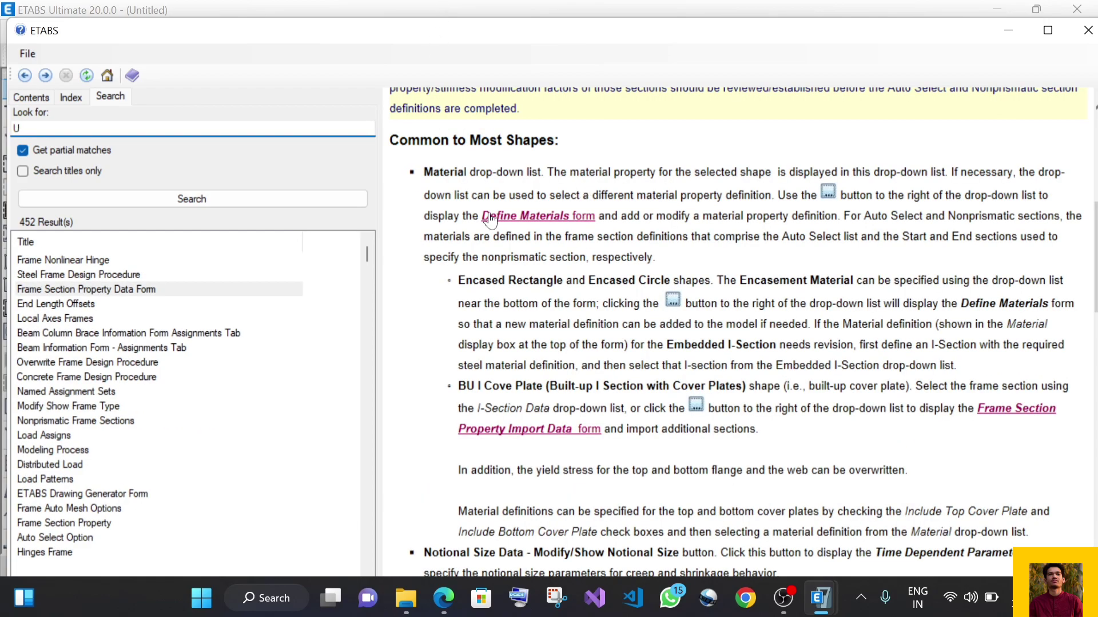
scroll(646, 295, down, 5)
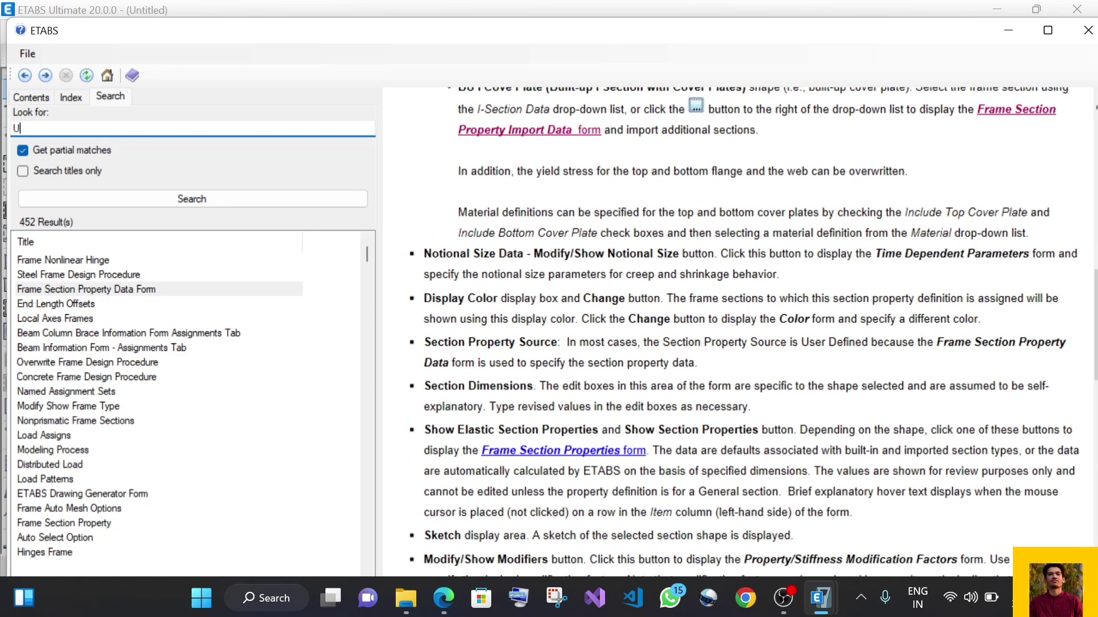
scroll(449, 269, down, 1)
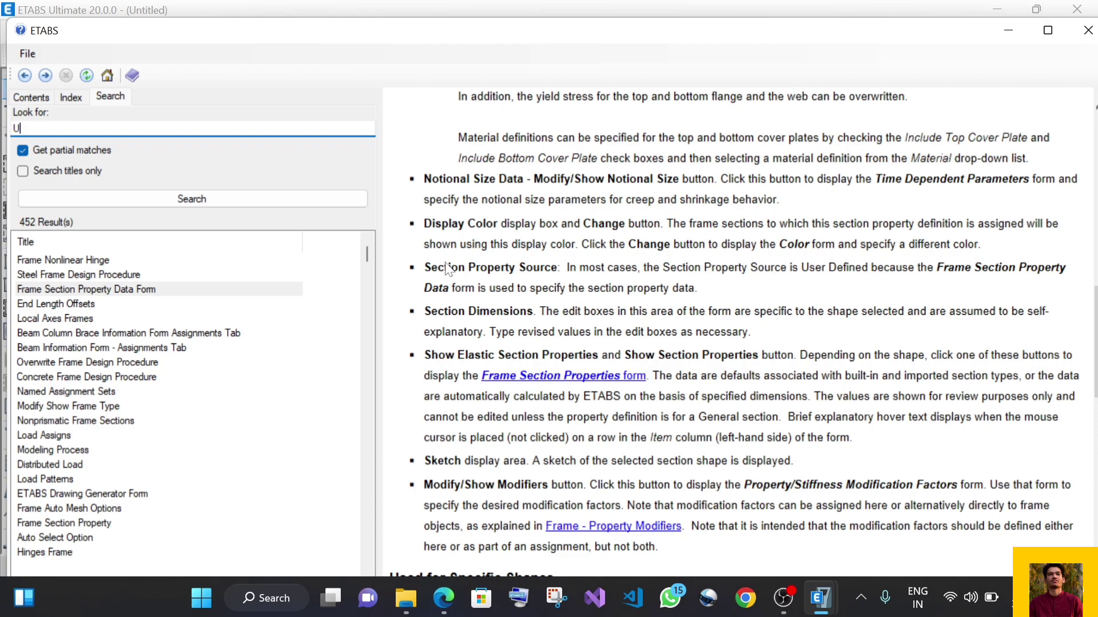
scroll(449, 268, down, 3)
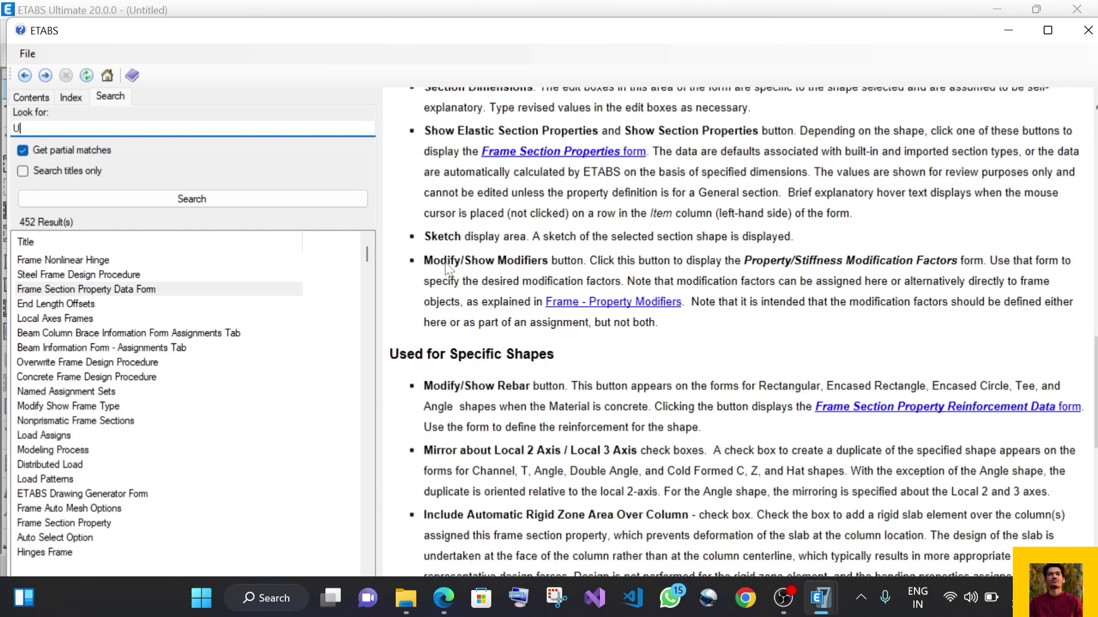
scroll(449, 268, down, 2)
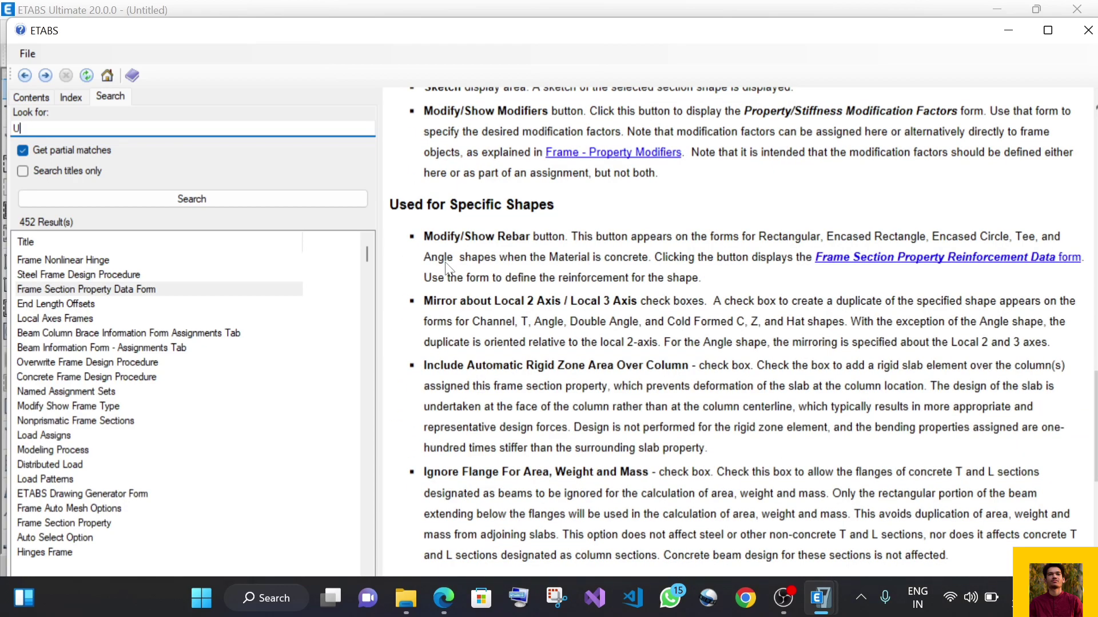
scroll(449, 269, down, 2)
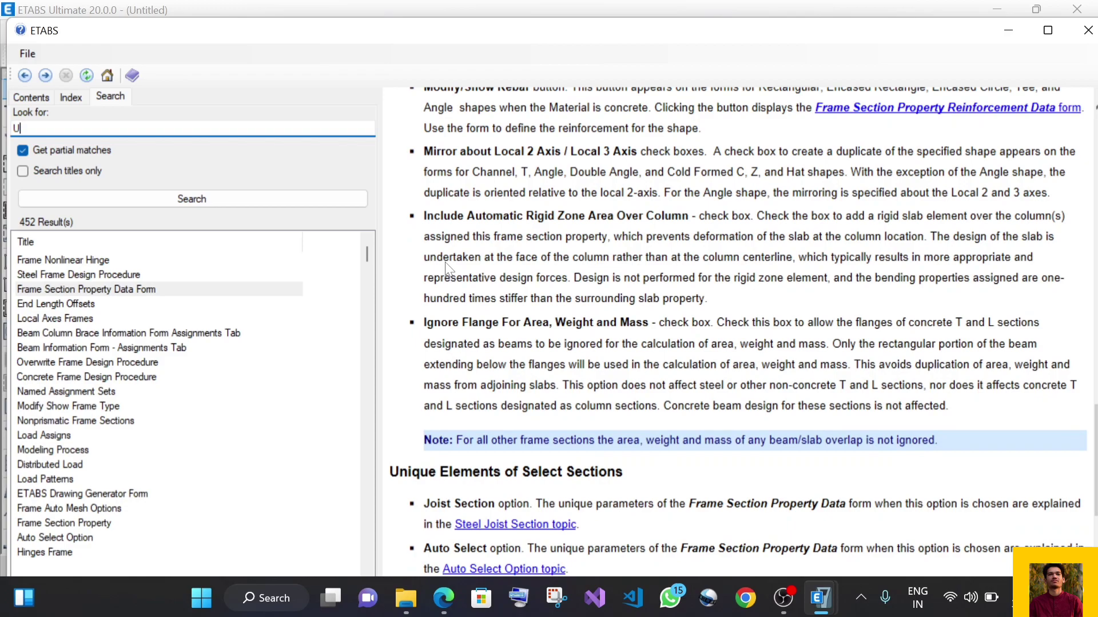
scroll(449, 268, down, 2)
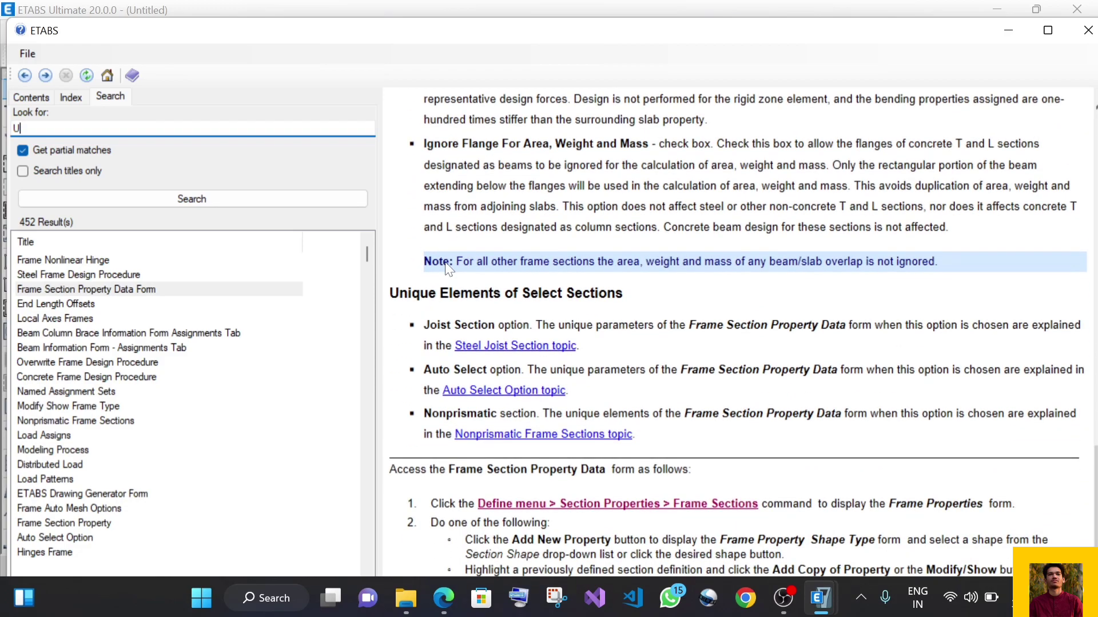
scroll(812, 536, up, 3)
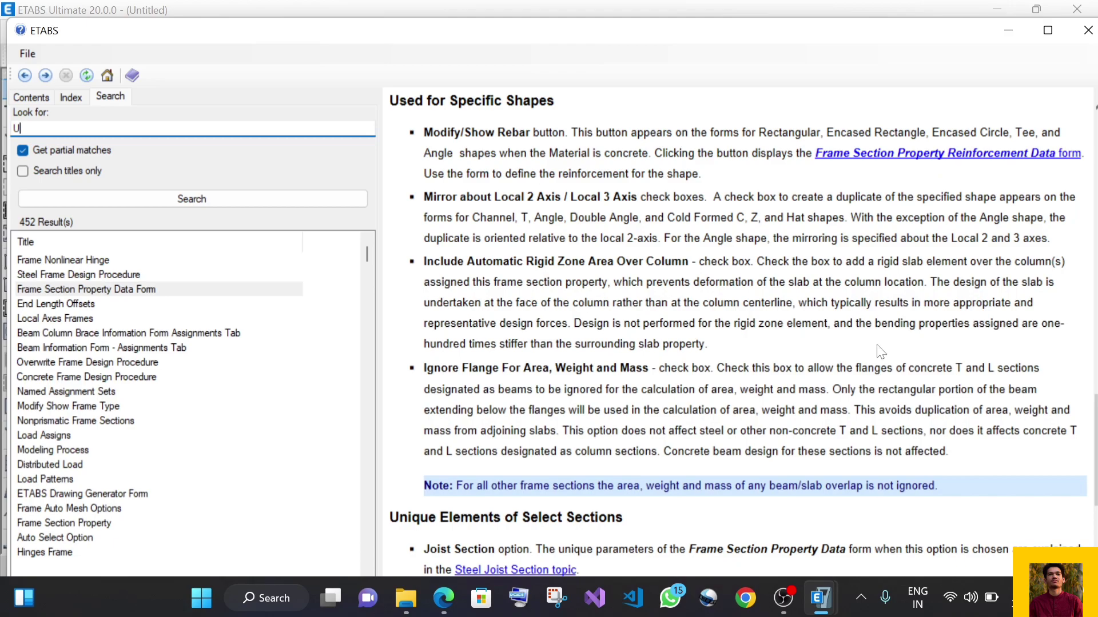
Open the linked Frame Section Property Reinforcement Data Form help topic and read about design type, longitudinal bars, confinement bars and cover.
click(861, 155)
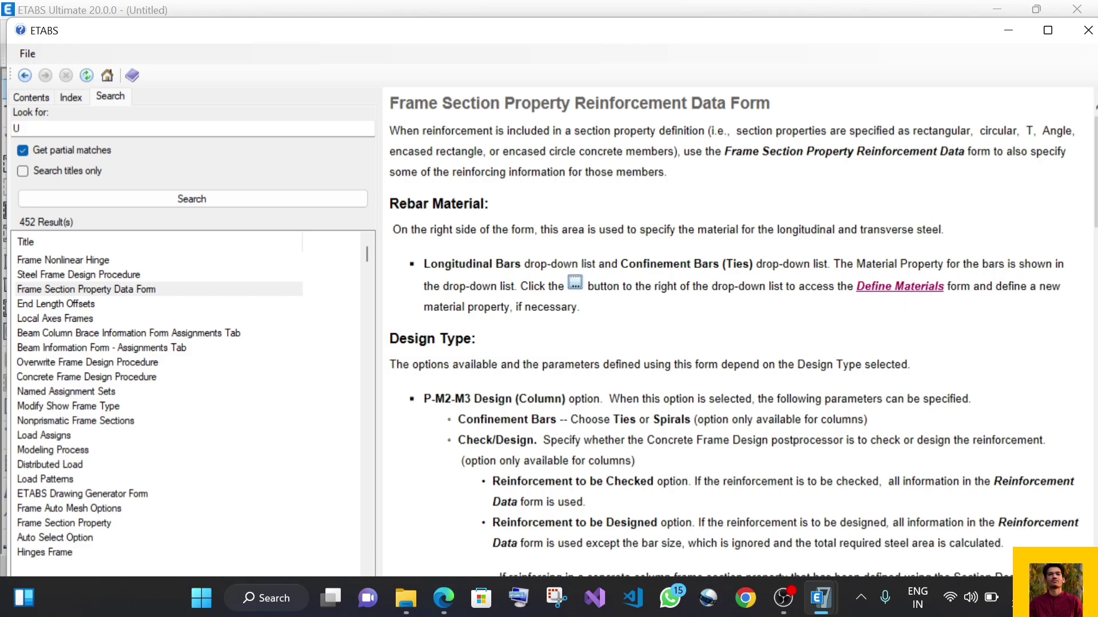
scroll(598, 313, down, 3)
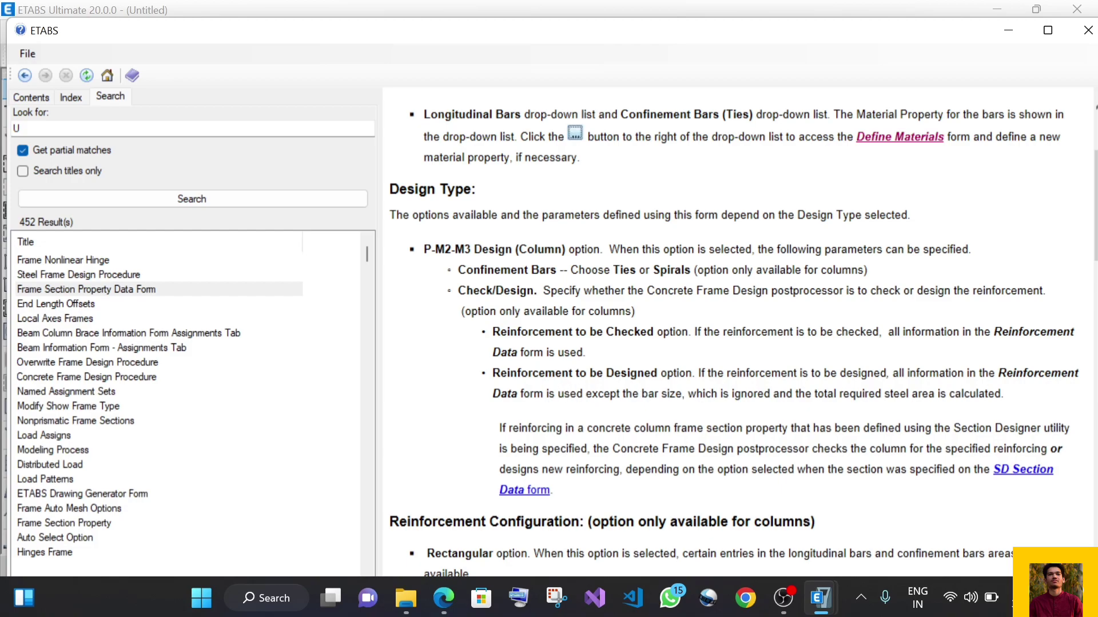
scroll(646, 346, down, 4)
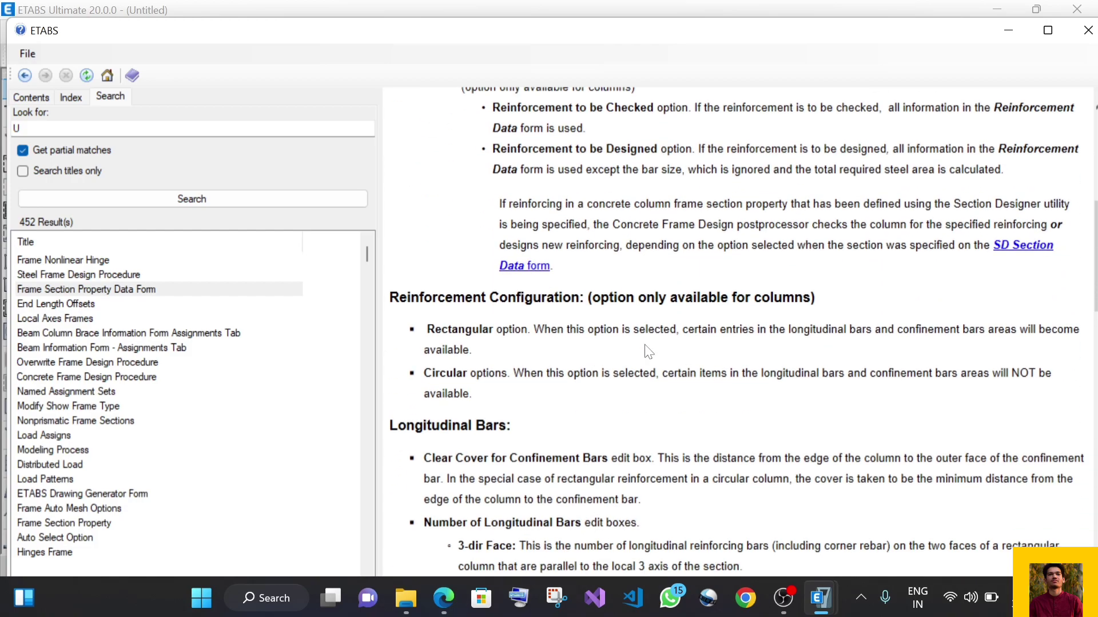
scroll(683, 327, down, 1)
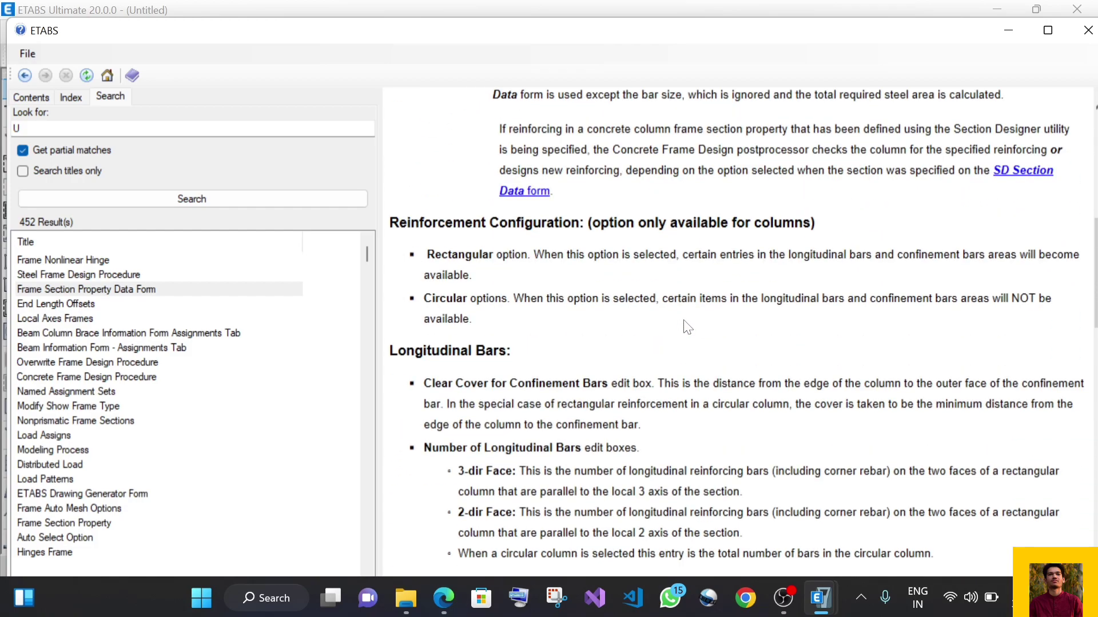
scroll(634, 313, down, 2)
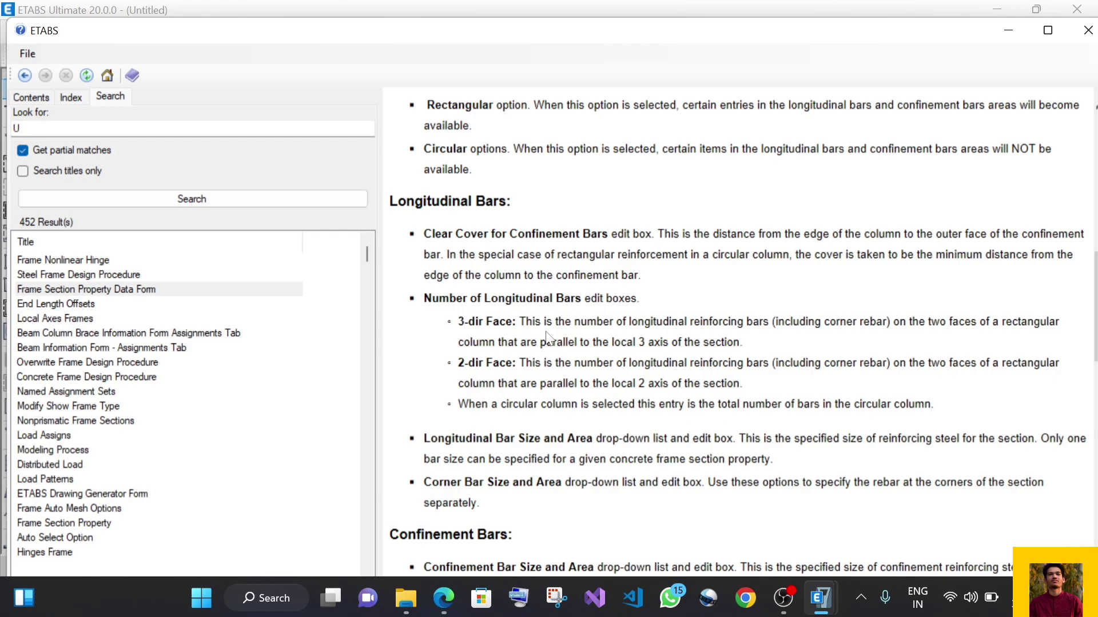
scroll(546, 338, down, 3)
scroll(546, 338, down, 1)
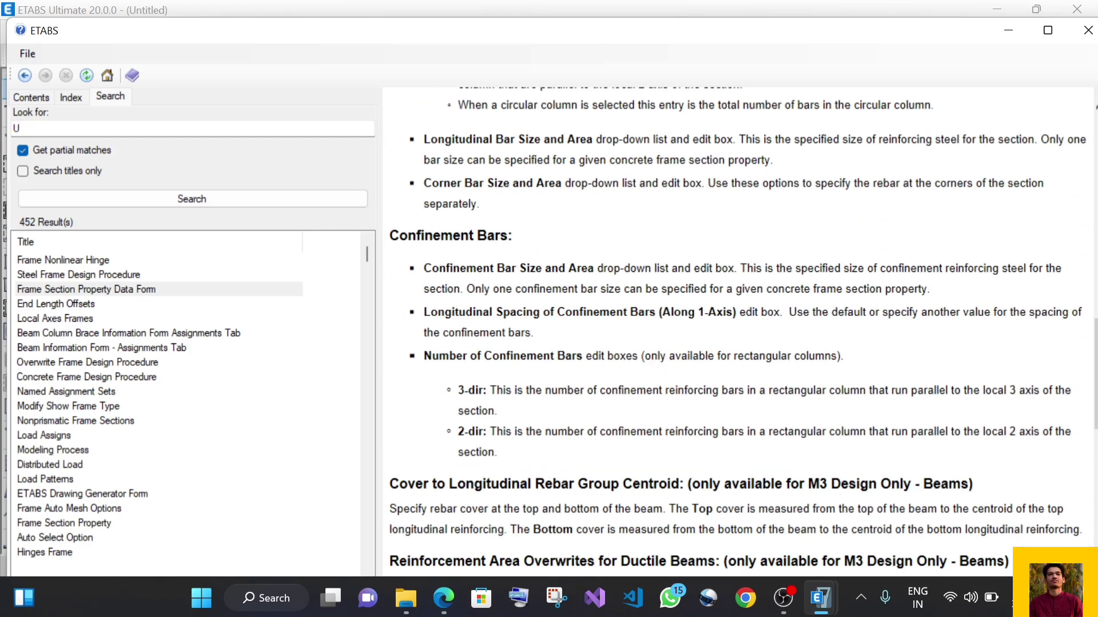
scroll(743, 329, down, 2)
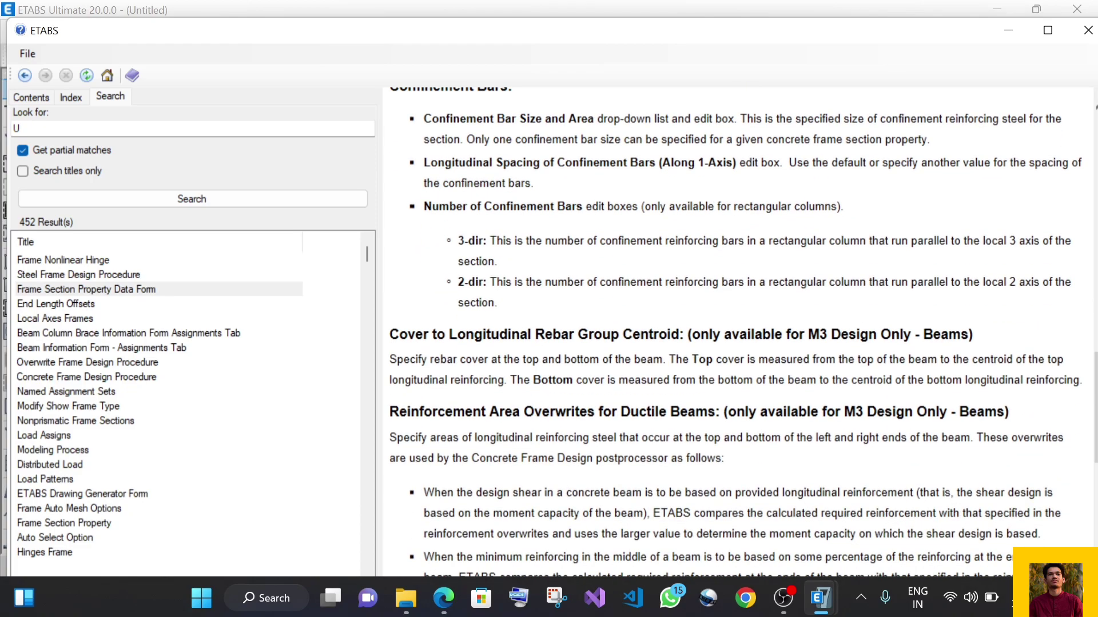
scroll(566, 380, down, 6)
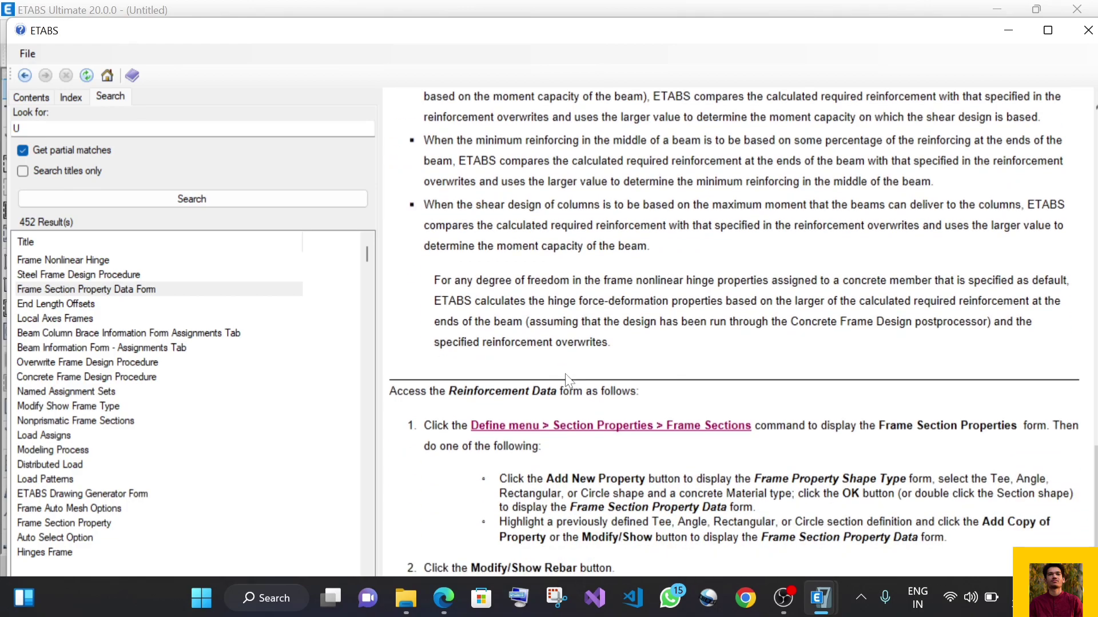